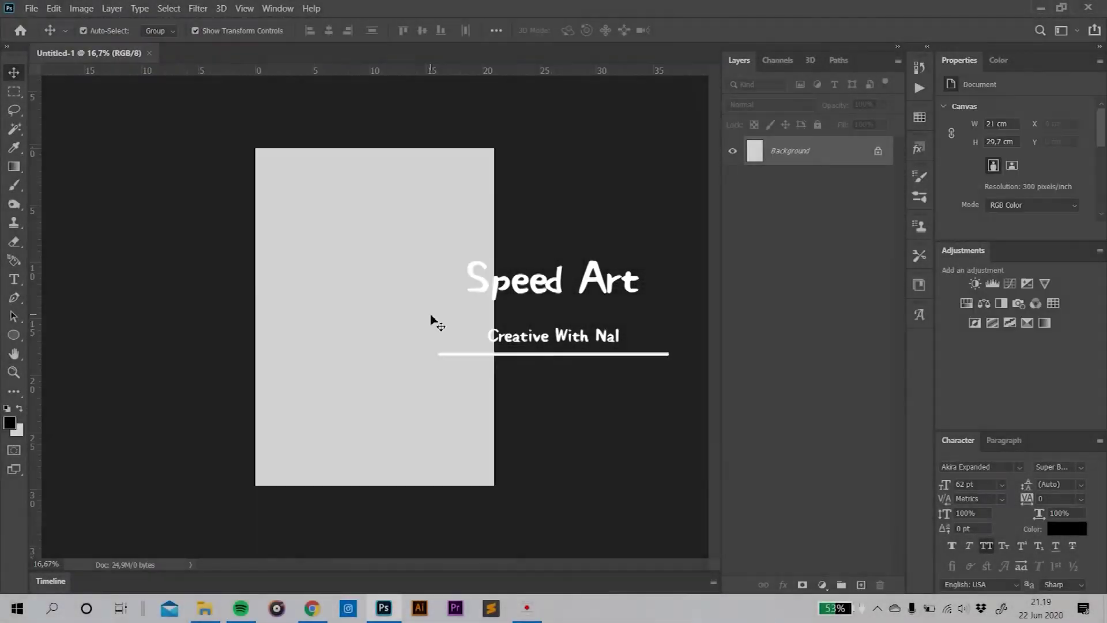
# Drag the astronaut photo from File Explorer onto the A4 canvas and commit it.
pyautogui.click(203, 611)
pyautogui.moveTo(544, 176); pyautogui.dragTo(444, 266)
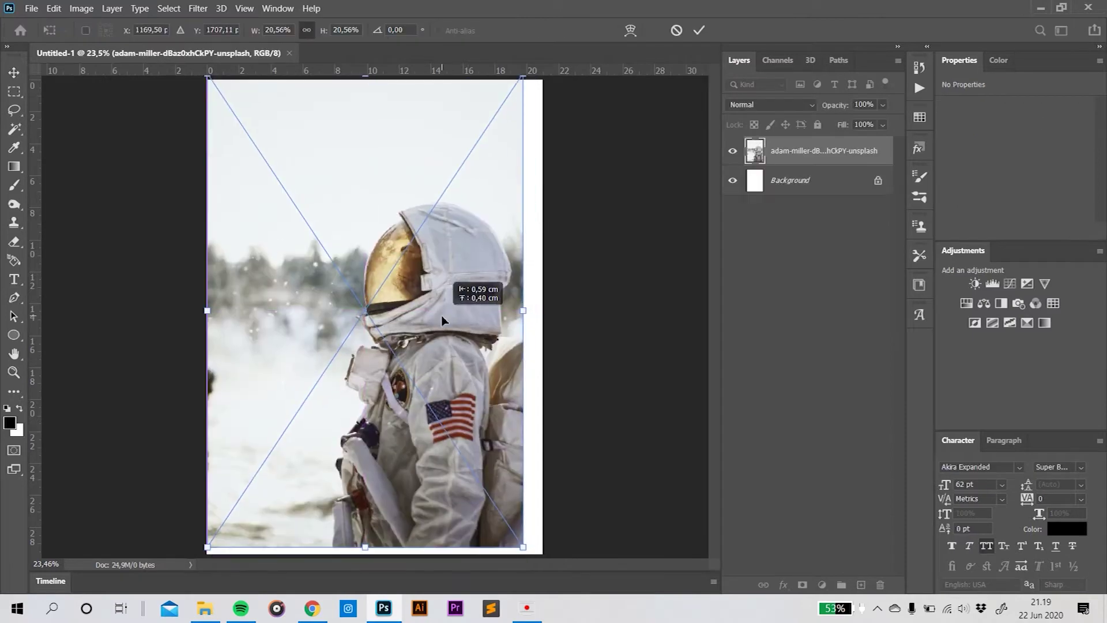
pyautogui.click(699, 30)
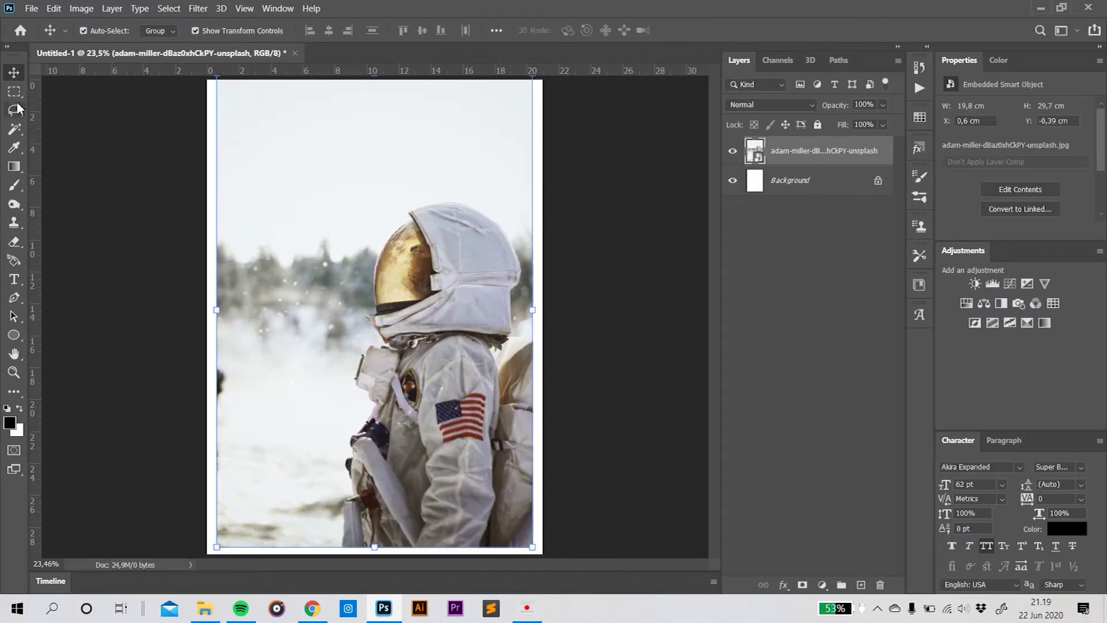
# Add a layer mask to the photo and fill two offset horizontal bands on it.
pyautogui.press('m')
pyautogui.click(802, 584)
pyautogui.moveTo(277, 206)
pyautogui.mouseDown()
pyautogui.moveTo(494, 255)
pyautogui.moveTo(404, 232)
pyautogui.mouseUp()
pyautogui.hotkey('ctrl', 'BackSpace')
pyautogui.moveTo(330, 246); pyautogui.dragTo(382, 302)
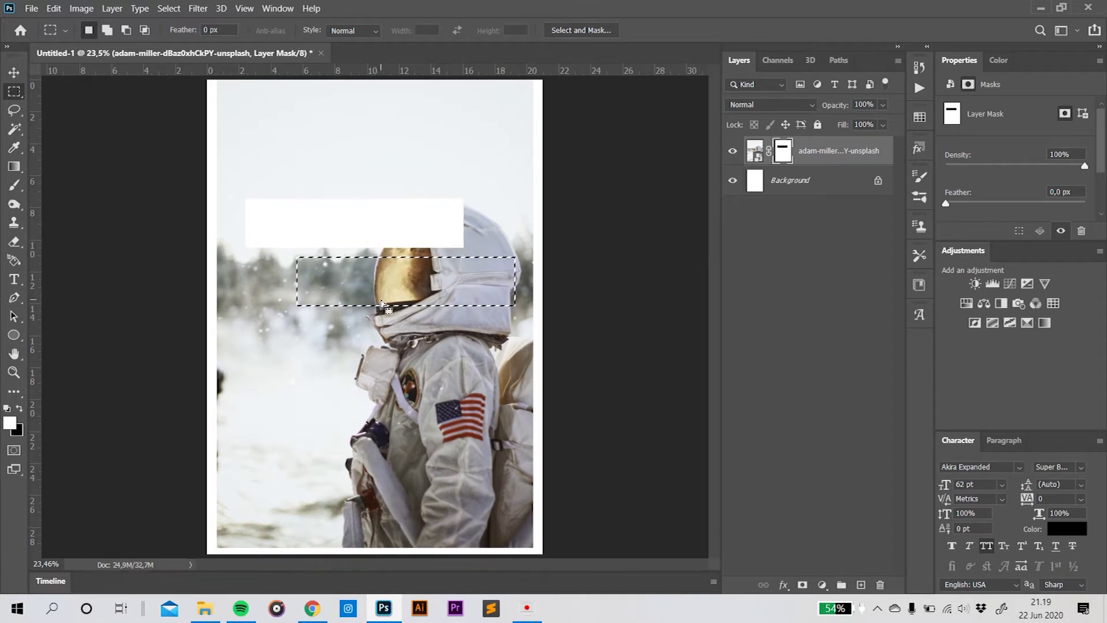
pyautogui.press('alt')
pyautogui.moveTo(381, 303); pyautogui.dragTo(405, 295)
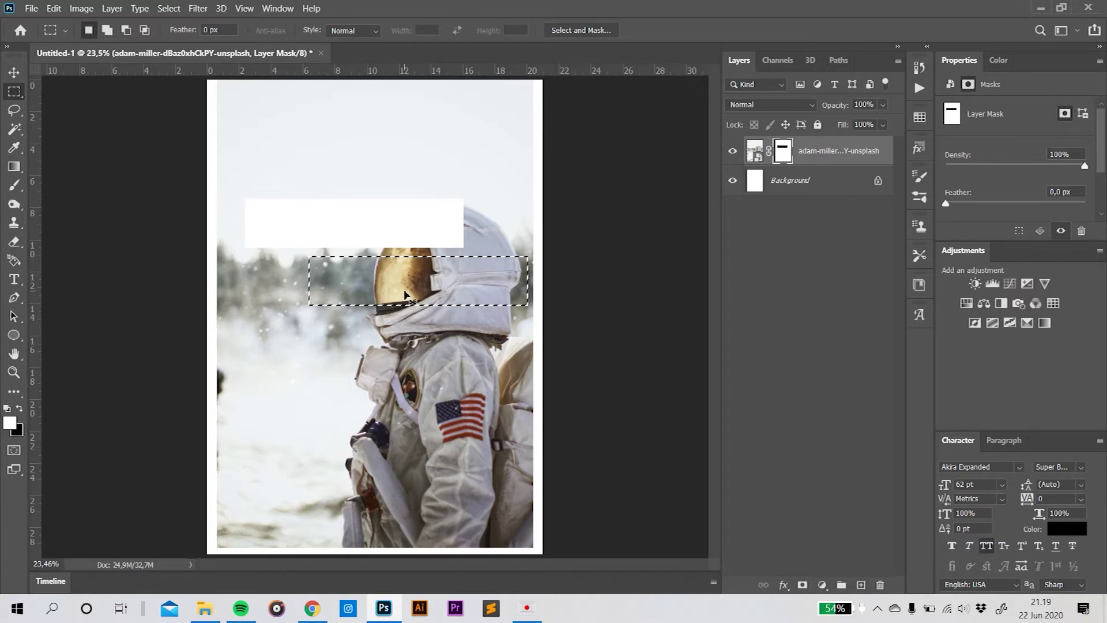
pyautogui.hotkey('alt', 'Delete')
# Fill a third band, invert the mask, and move the strips lower and left.
pyautogui.moveTo(405, 295); pyautogui.dragTo(364, 352)
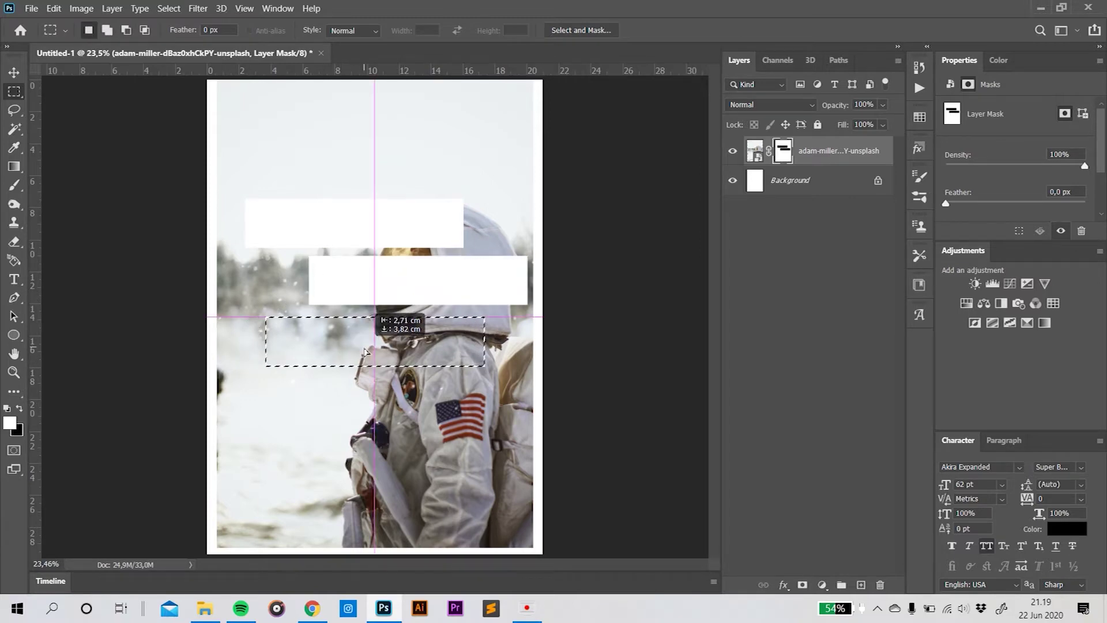
pyautogui.moveTo(365, 352); pyautogui.dragTo(360, 353)
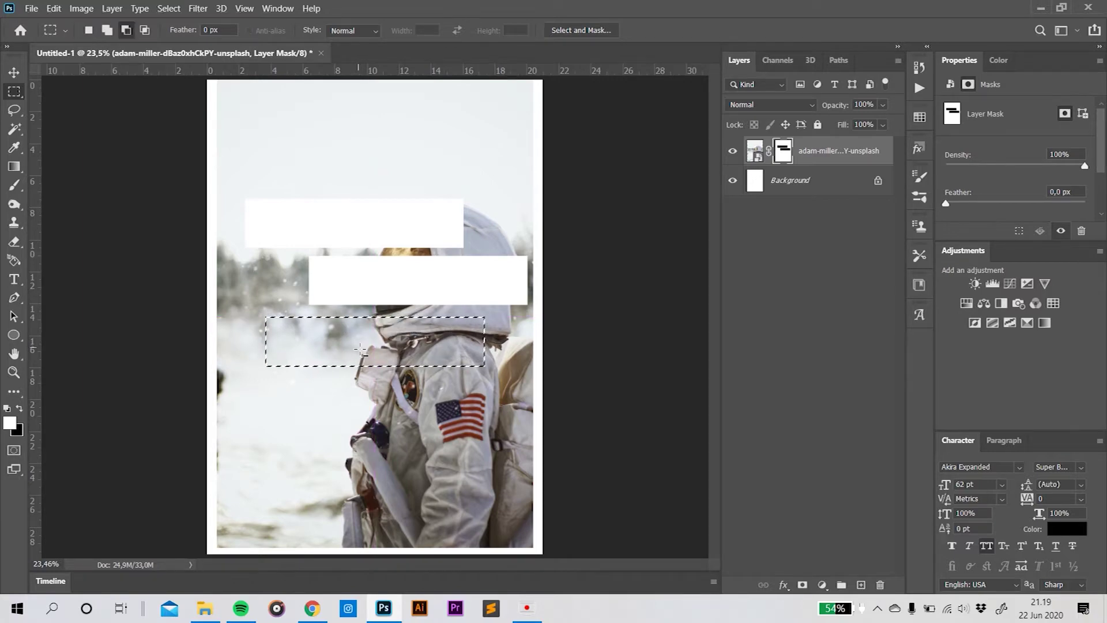
pyautogui.hotkey('alt', 'Delete')
pyautogui.hotkey('ctrl', 'i')
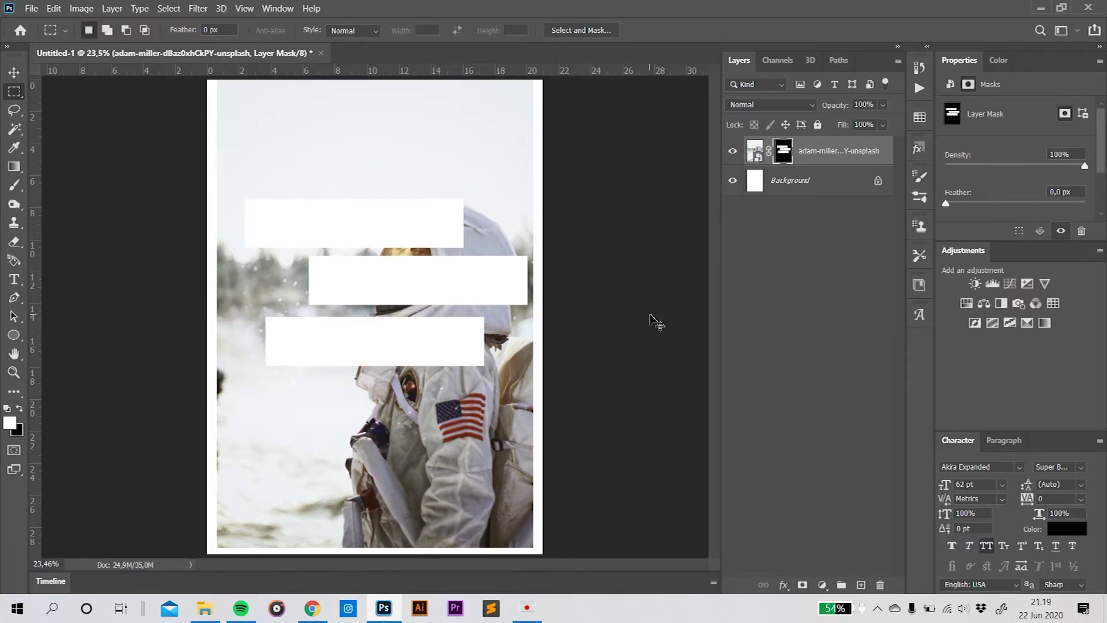
pyautogui.press('v')
pyautogui.moveTo(467, 292); pyautogui.dragTo(457, 316)
pyautogui.click(755, 150)
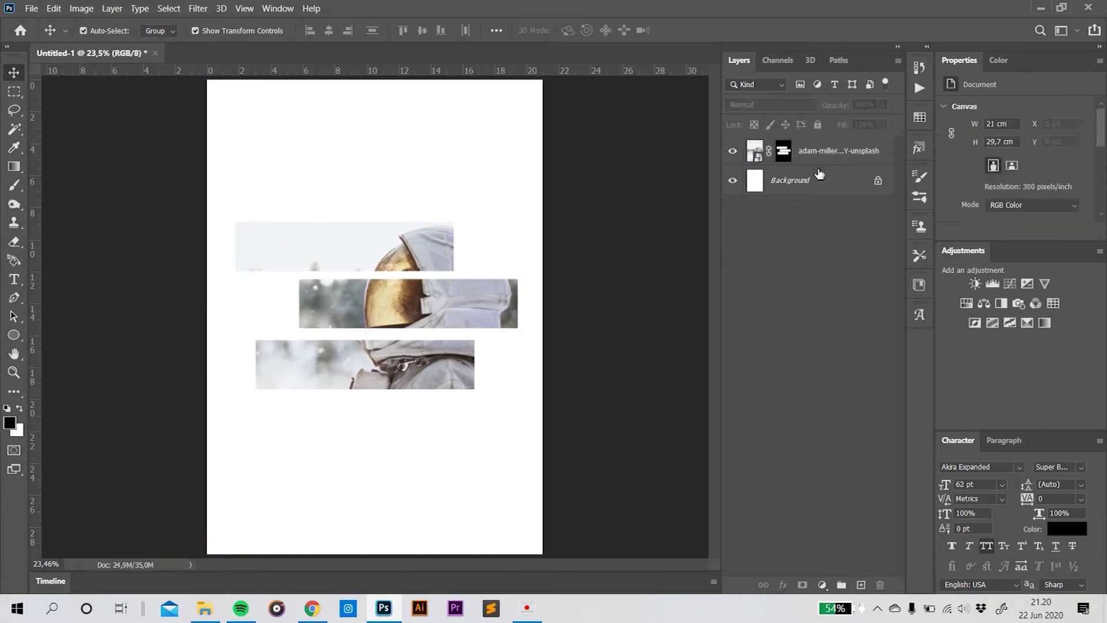
# Add a Solid Color fill layer just above the Background.
pyautogui.hotkey('alt', '[')
pyautogui.click(822, 585)
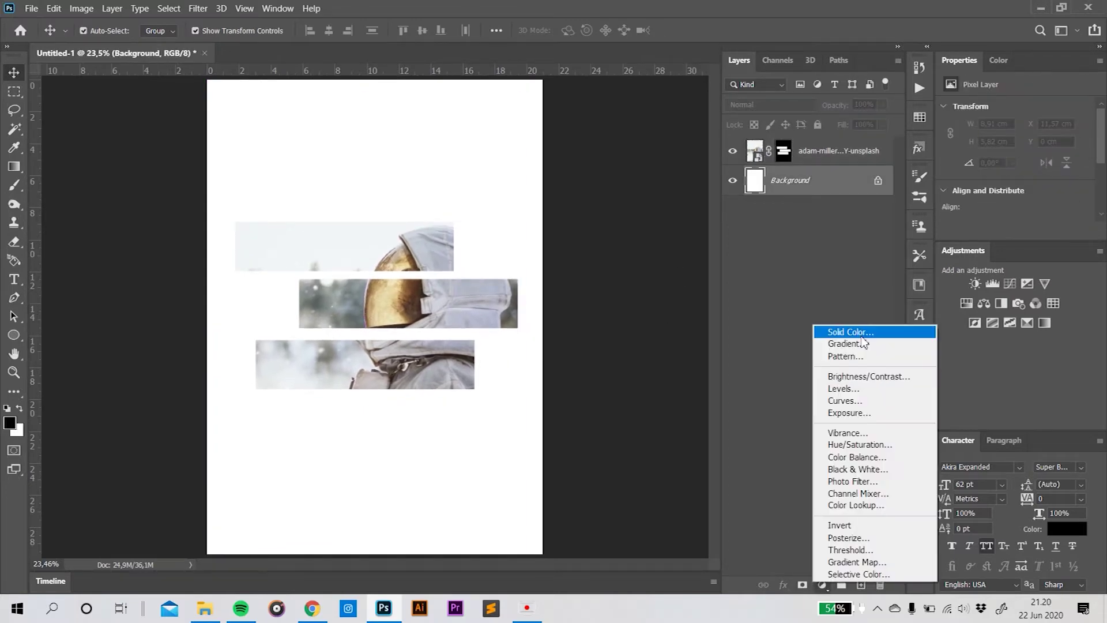
pyautogui.click(861, 332)
pyautogui.write('https://')
pyautogui.hotkey('ctrl', 'a')
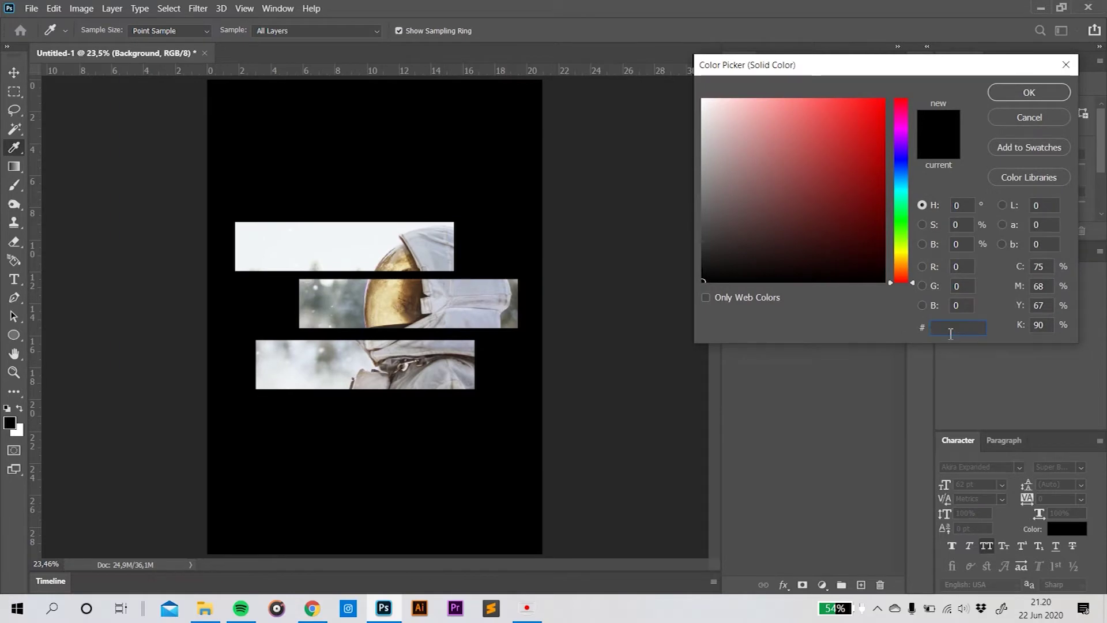
pyautogui.click(1023, 97)
pyautogui.click(605, 395)
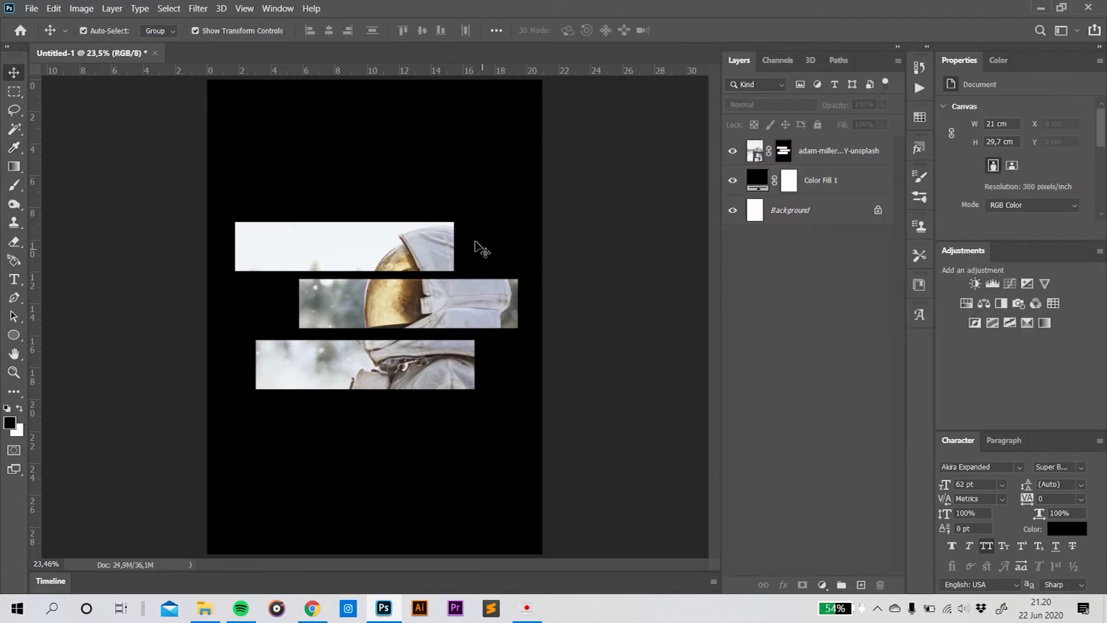
# Recolour the fill layer to light teal #4ecfd7.
pyautogui.doubleClick(764, 193)
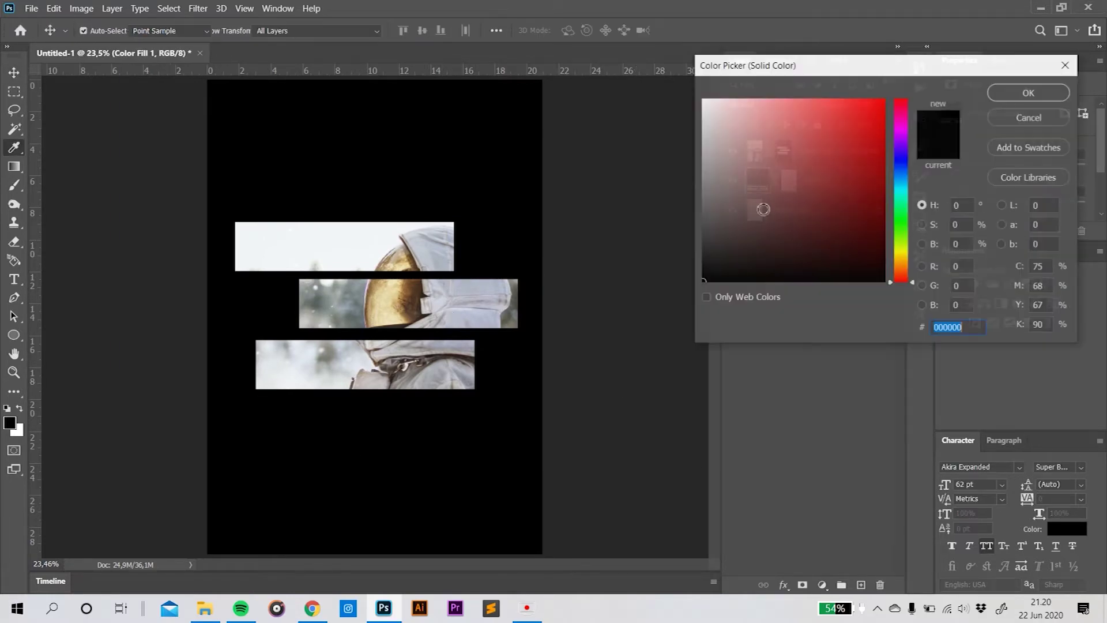
pyautogui.click(840, 182)
pyautogui.moveTo(900, 277); pyautogui.dragTo(900, 188)
pyautogui.click(802, 122)
pyautogui.moveTo(801, 122); pyautogui.dragTo(820, 129)
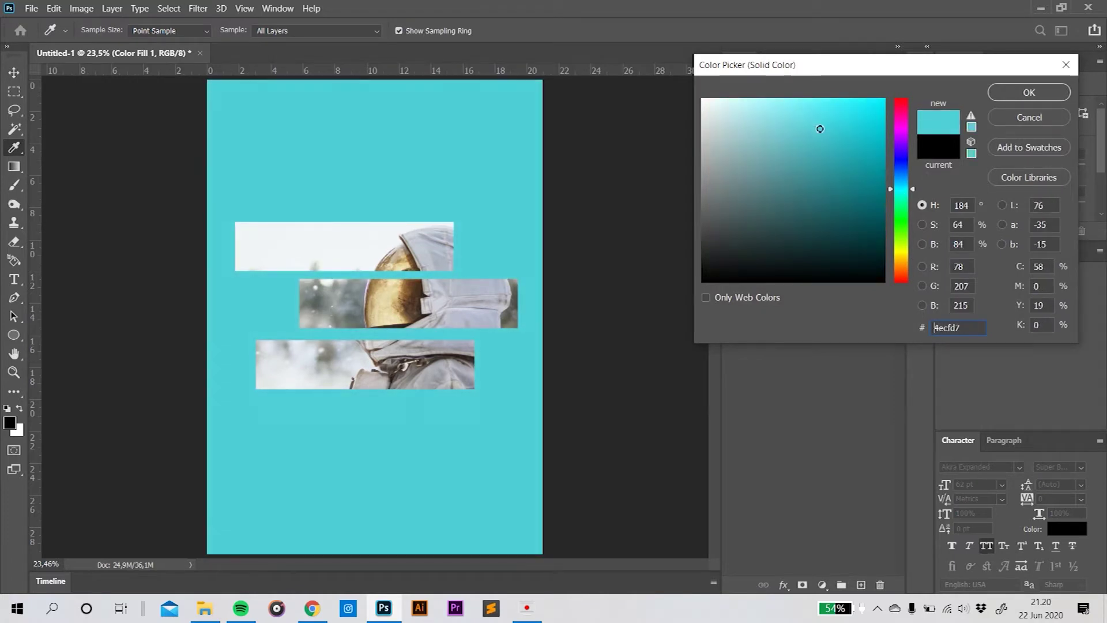
pyautogui.click(1029, 93)
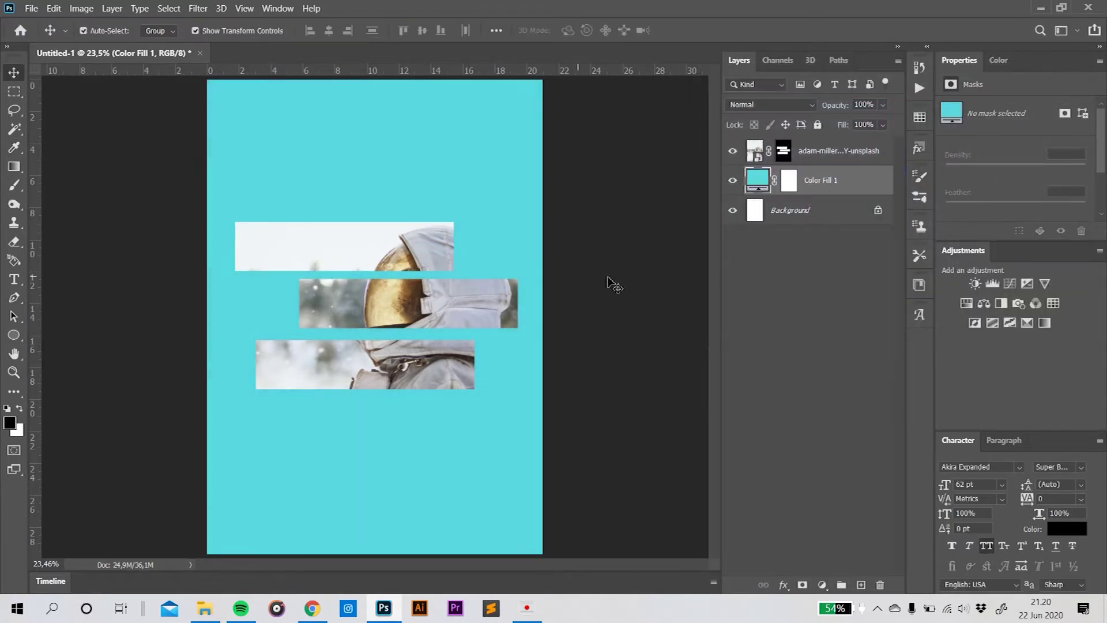
pyautogui.click(836, 180)
pyautogui.click(861, 584)
# Add centred black text BURN and position it on the top strip.
pyautogui.press('t')
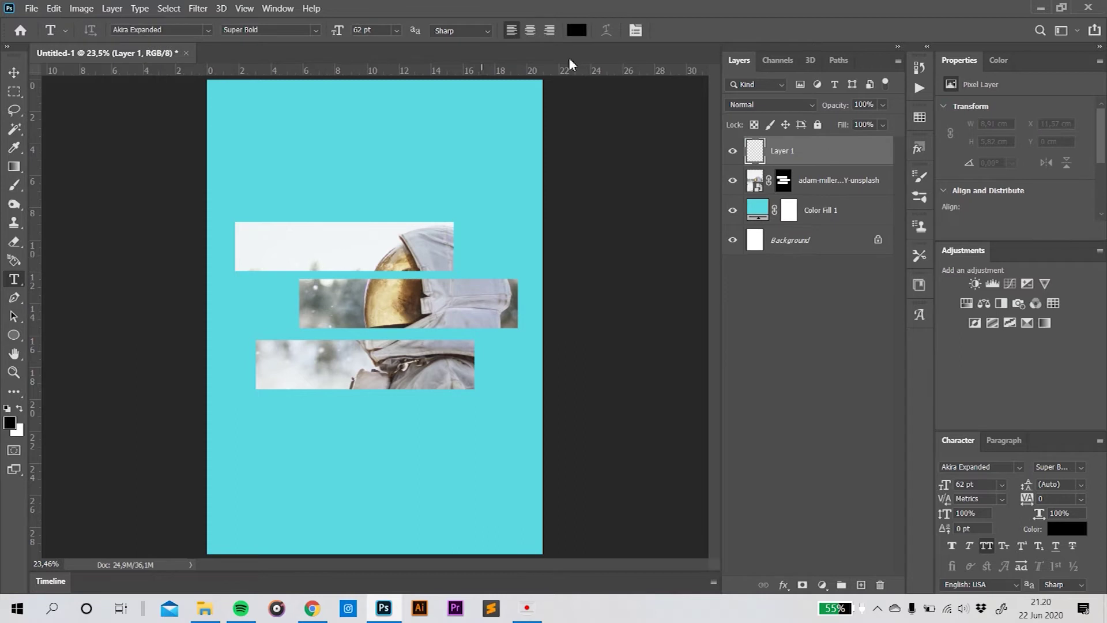
pyautogui.click(354, 254)
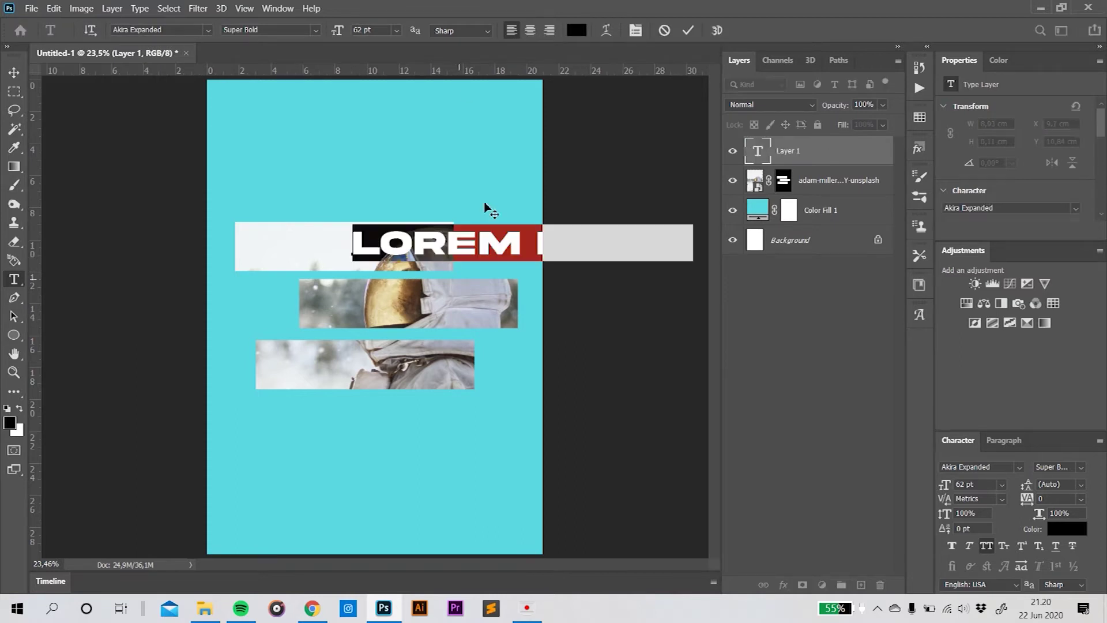
pyautogui.click(530, 30)
pyautogui.write('BURN')
pyautogui.hotkey('ctrl', 'Return')
pyautogui.press('v')
pyautogui.moveTo(379, 250); pyautogui.dragTo(372, 254)
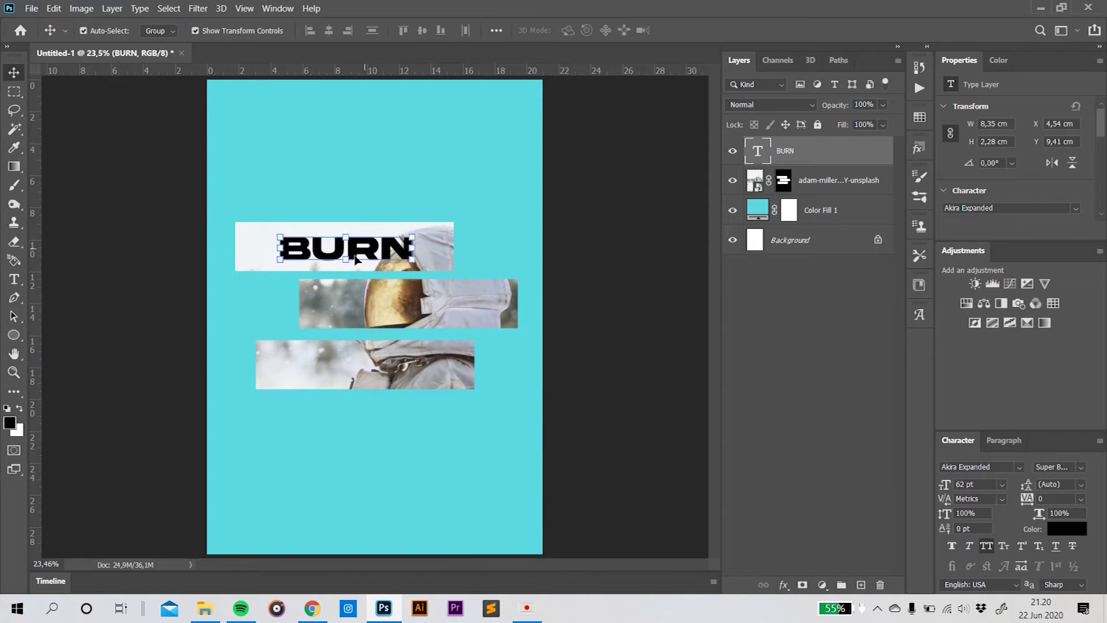
# Add the word YOUR and position it on the middle strip.
pyautogui.press('t')
pyautogui.click(454, 327)
pyautogui.write('YOUR')
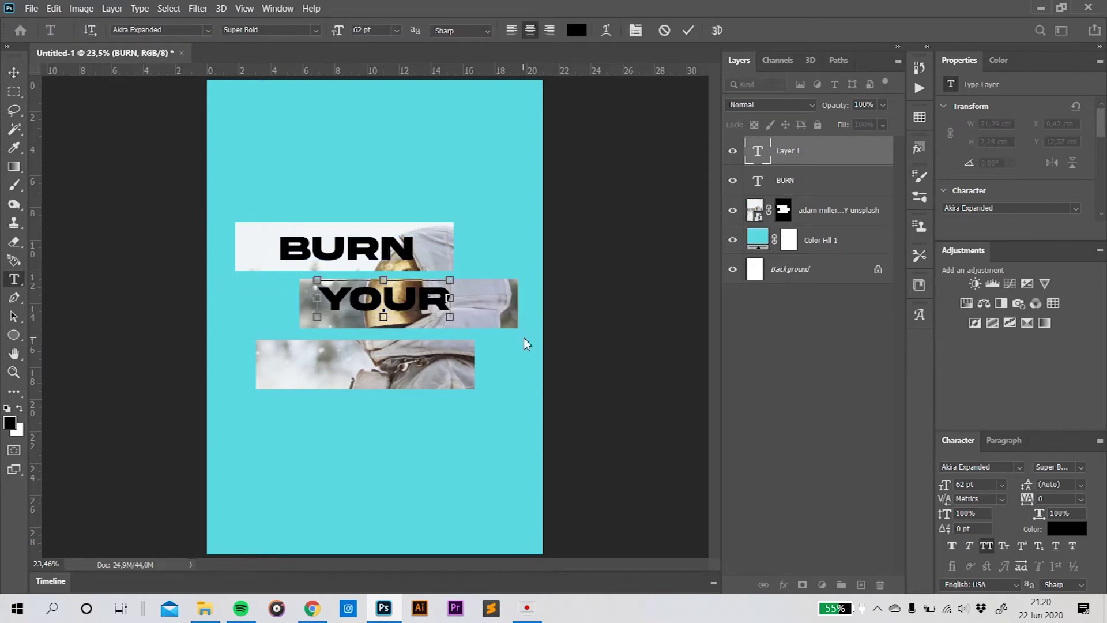
pyautogui.hotkey('ctrl', 'Return')
pyautogui.press('v')
pyautogui.moveTo(490, 315); pyautogui.dragTo(461, 312)
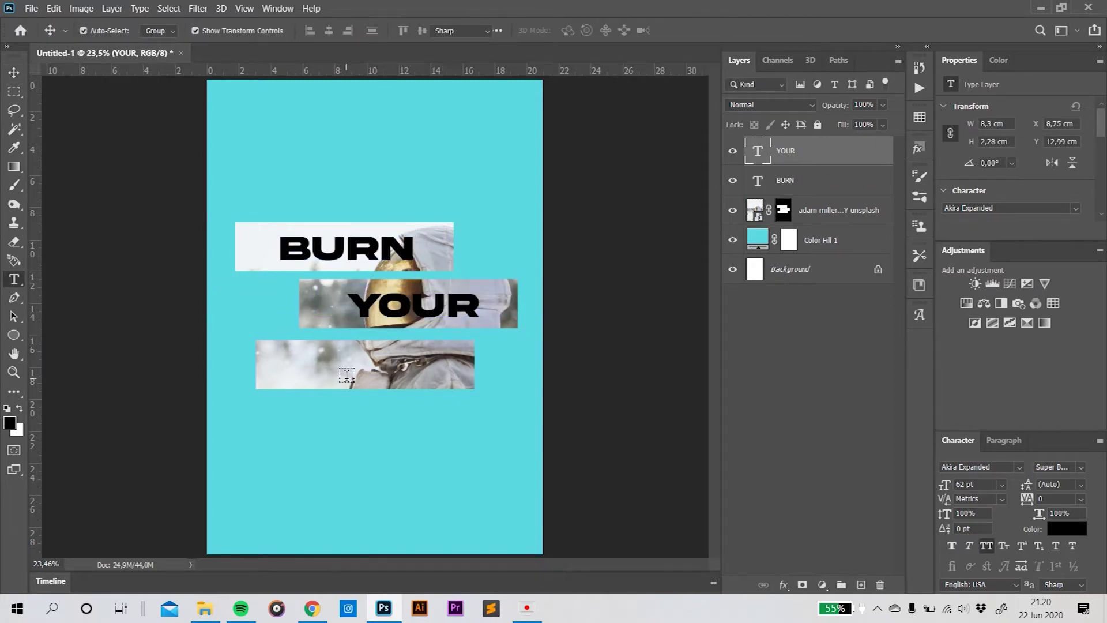
# Add the word SPIRIT and move it right along the bottom strip.
pyautogui.press('t')
pyautogui.click(346, 375)
pyautogui.write('SPIRIT')
pyautogui.hotkey('ctrl', 'Return')
pyautogui.press('v')
pyautogui.moveTo(387, 377); pyautogui.dragTo(408, 380)
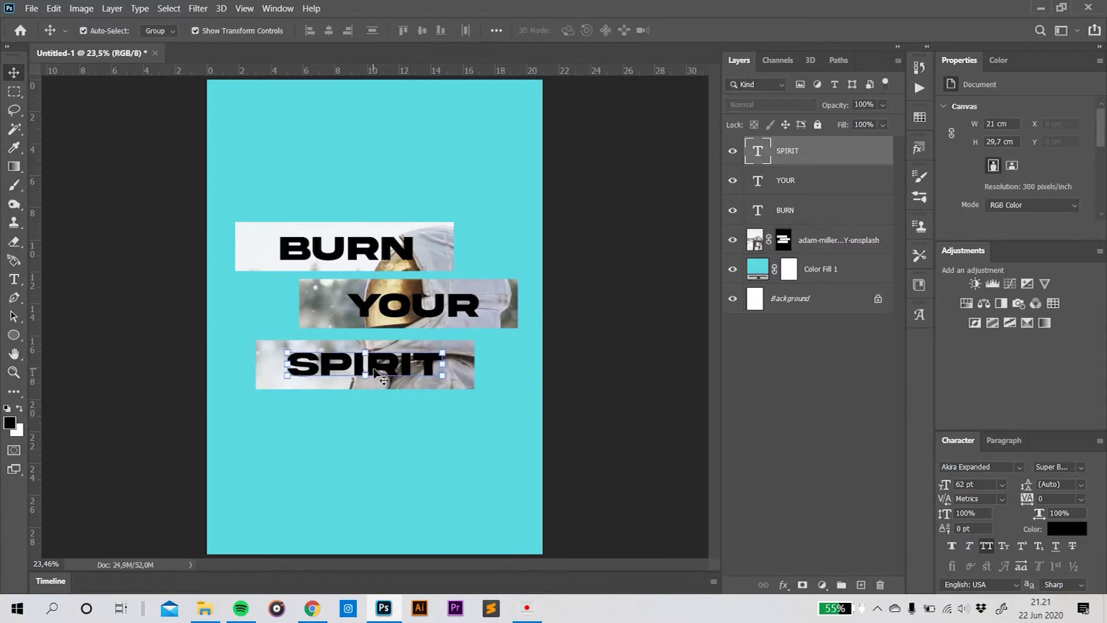
pyautogui.click(415, 306)
pyautogui.click(785, 210)
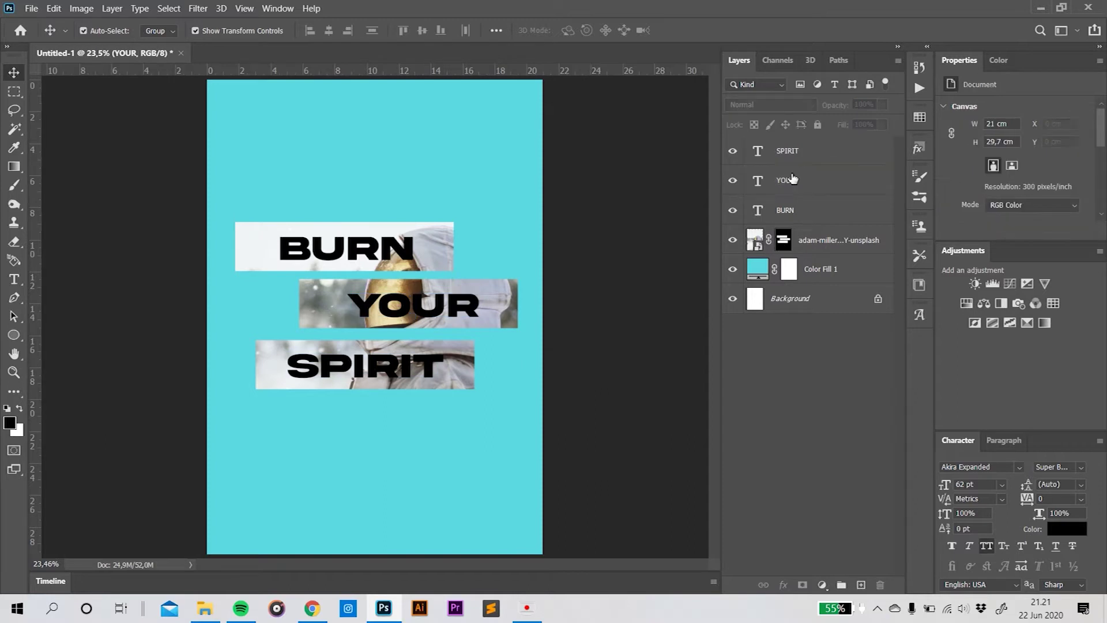
# Group the three word layers into a group named 'text'.
pyautogui.keyDown('shift'); pyautogui.click(787, 151); pyautogui.keyUp('shift')
pyautogui.hotkey('ctrl', 'g')
pyautogui.doubleClick(787, 145)
pyautogui.write('text')
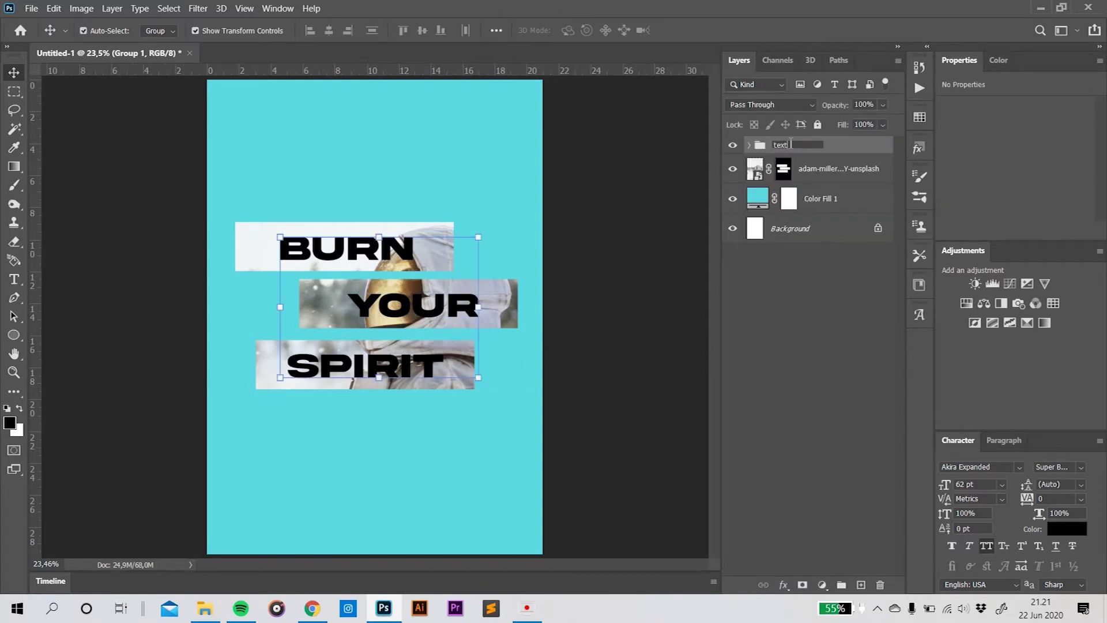
pyautogui.press('Return')
# Set BURN, YOUR and SPIRIT to 50 pt font size.
pyautogui.click(749, 144)
pyautogui.click(799, 168)
pyautogui.keyDown('shift'); pyautogui.click(796, 227); pyautogui.keyUp('shift')
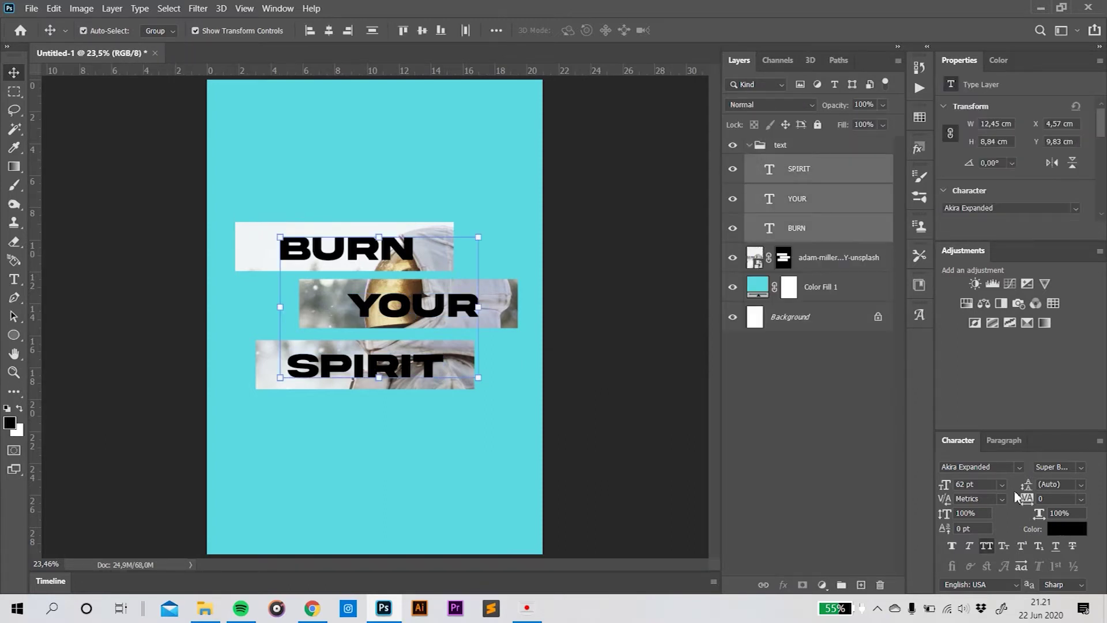
pyautogui.click(980, 484)
pyautogui.write('50')
pyautogui.press('Return')
pyautogui.click(668, 420)
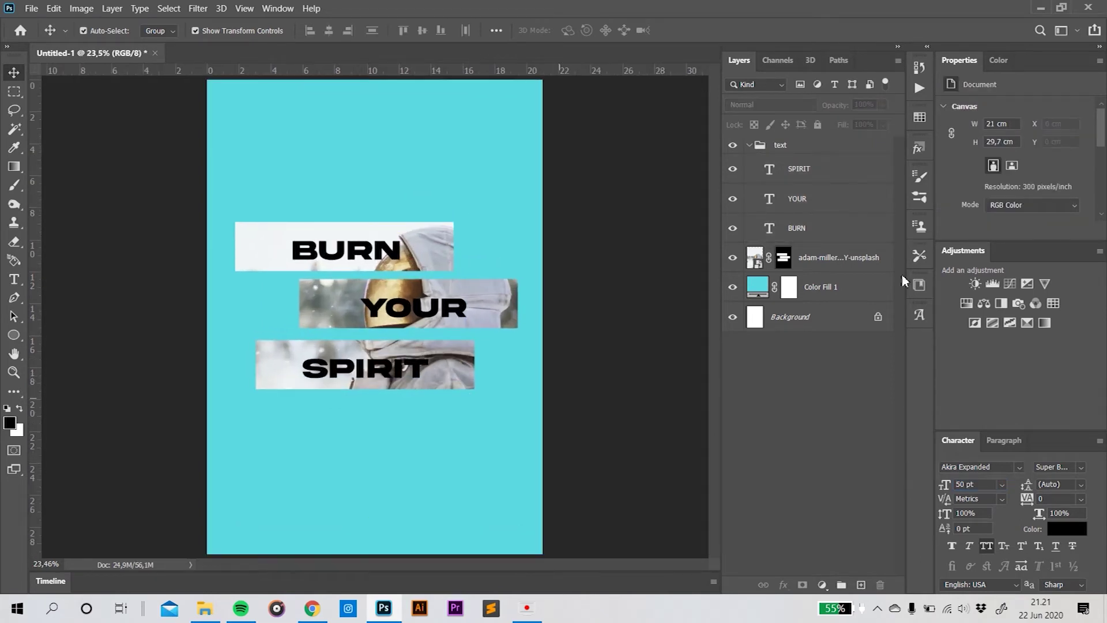
pyautogui.click(749, 145)
pyautogui.click(841, 205)
# Add a named brush layer and stamp black zigzags at the upper-right and left edges.
pyautogui.click(861, 585)
pyautogui.doubleClick(788, 199)
pyautogui.write('brush')
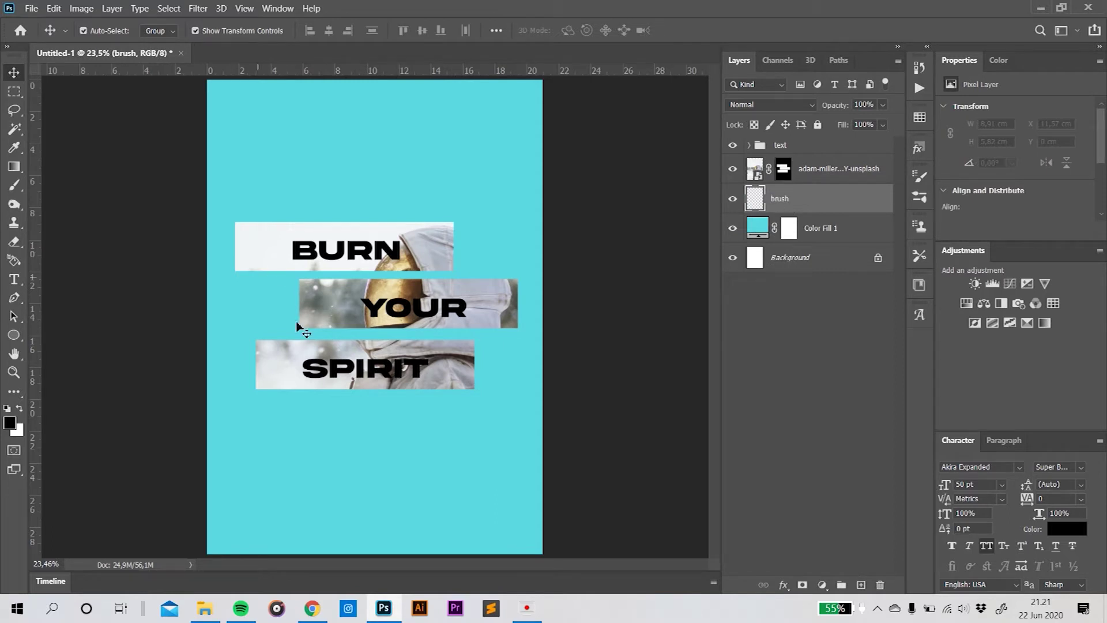
pyautogui.click(18, 188)
pyautogui.rightClick(324, 155)
pyautogui.click(395, 385)
pyautogui.click(645, 118)
pyautogui.click(531, 173)
pyautogui.click(214, 444)
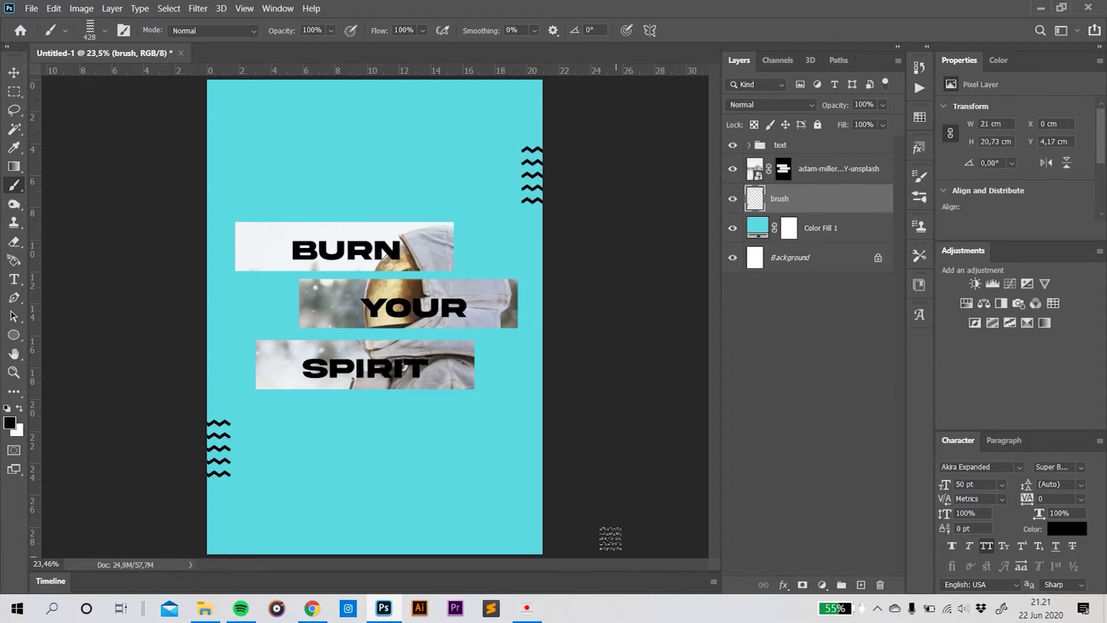
# Choose a 250 px Sampled Brush preset for stamping X marks.
pyautogui.rightClick(408, 291)
pyautogui.click(552, 507)
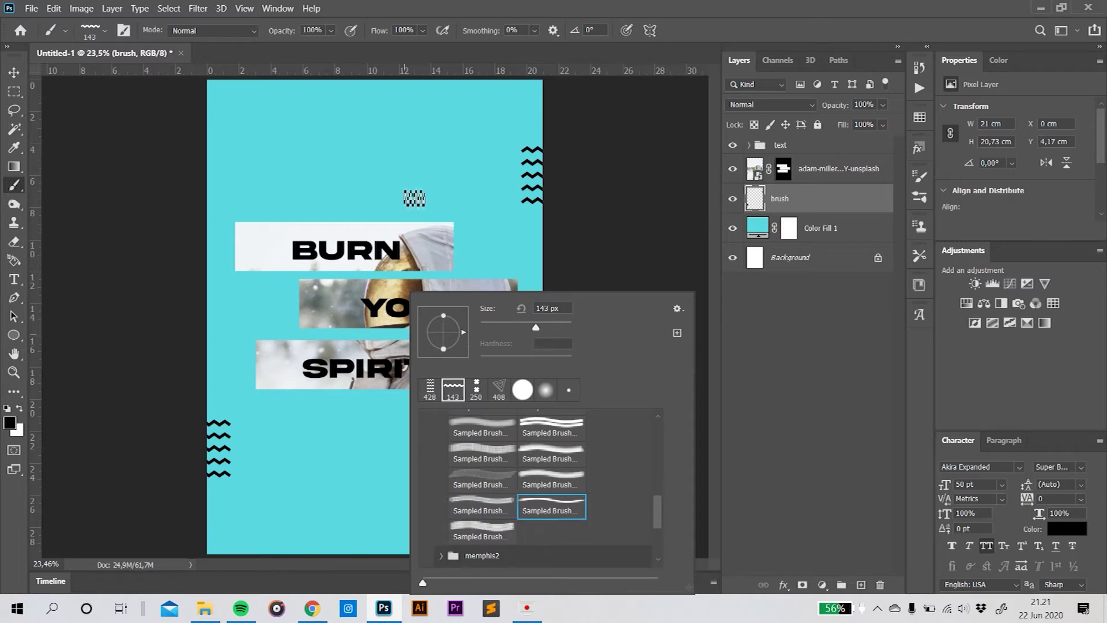
pyautogui.press('Escape')
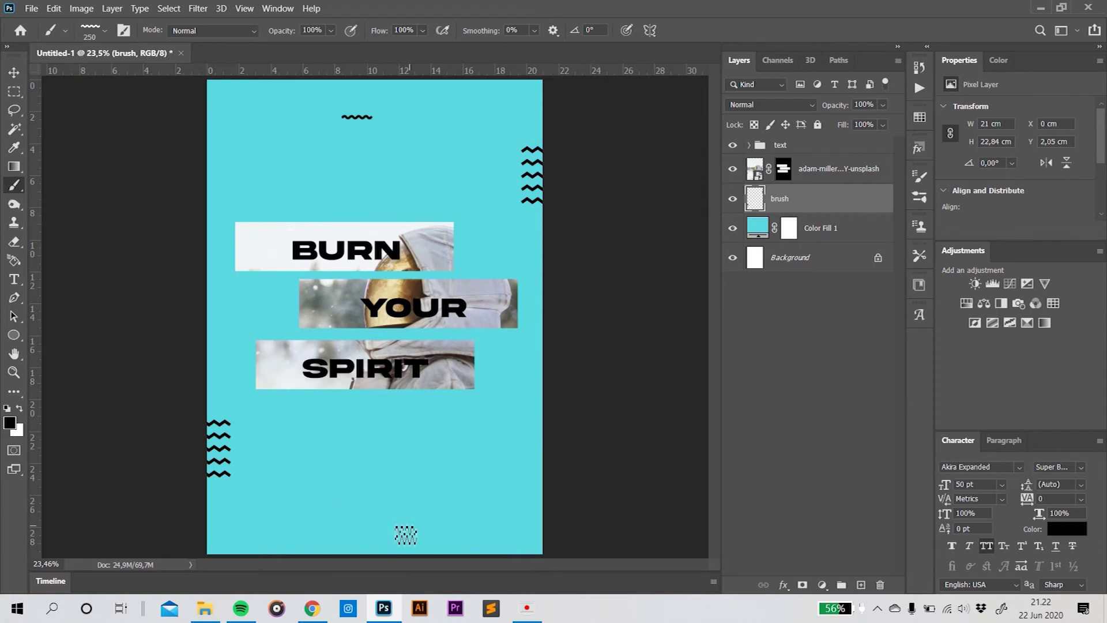
pyautogui.rightClick(365, 332)
pyautogui.click(447, 461)
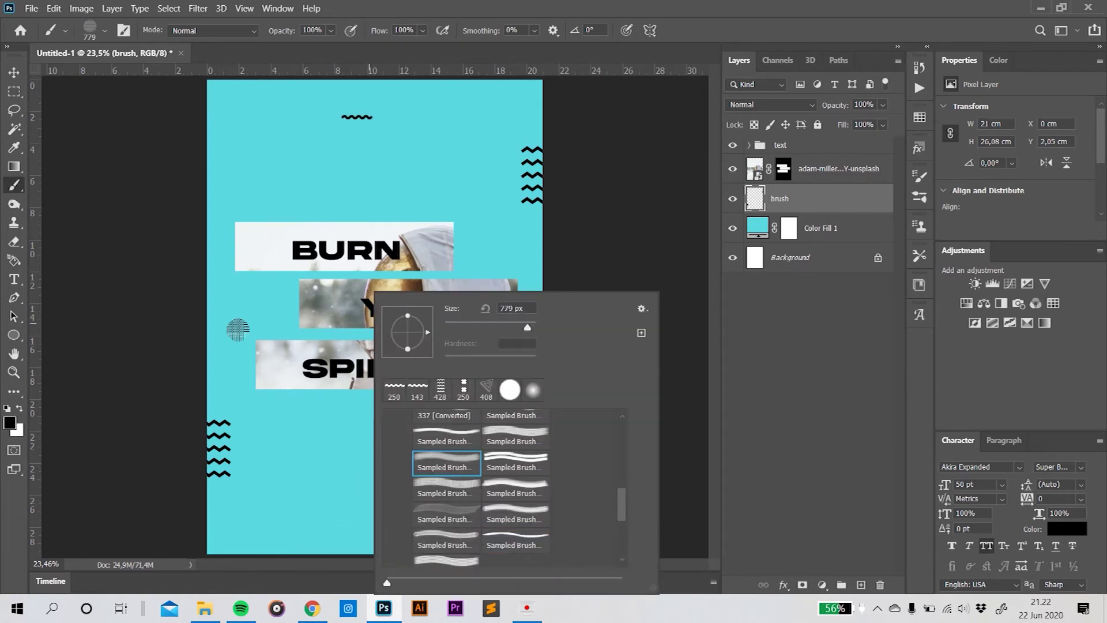
pyautogui.scroll(-1, 516, 461)
pyautogui.click(515, 452)
pyautogui.press('Return')
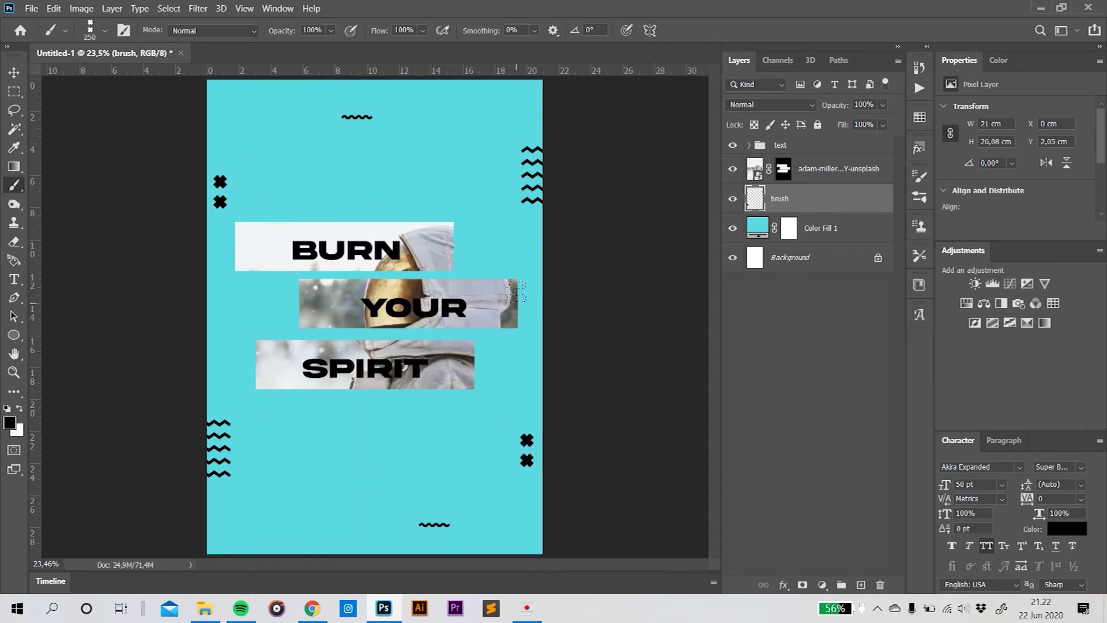
# Drag the crumpled-paper image 22.jpg from File Explorer onto the poster.
pyautogui.press('v')
pyautogui.click(610, 289)
pyautogui.click(205, 609)
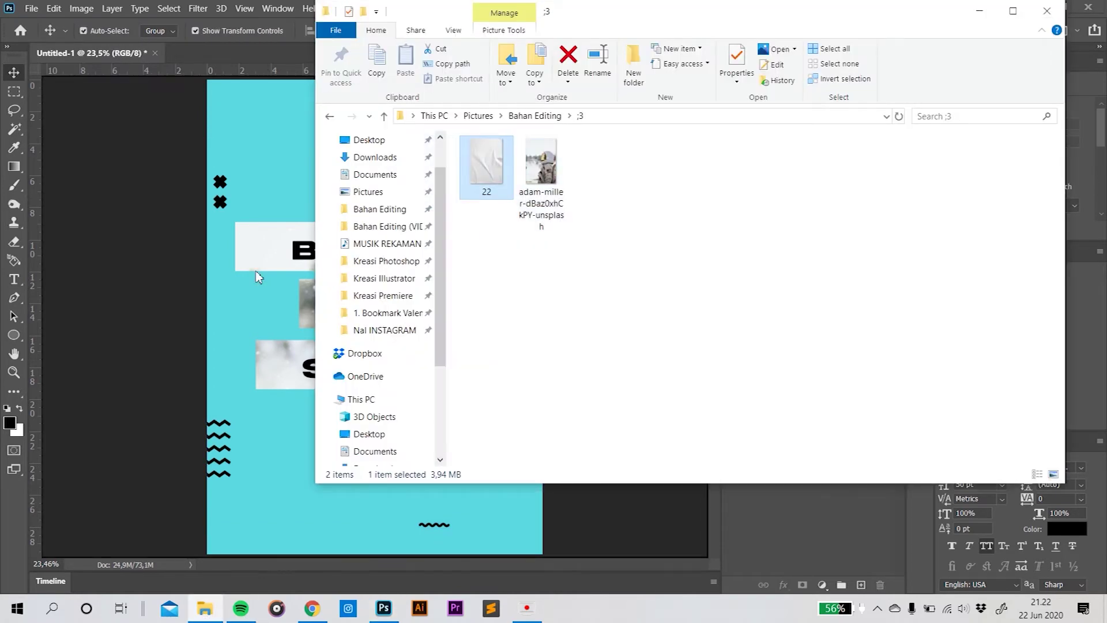
pyautogui.moveTo(258, 277); pyautogui.dragTo(271, 286)
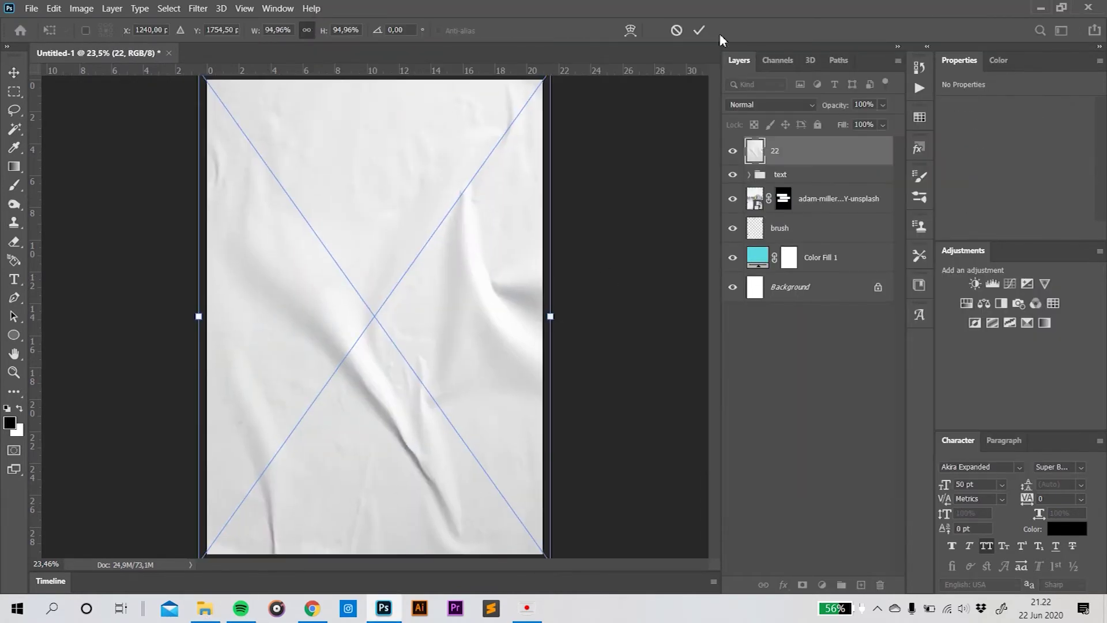
# Commit image 22 and set its blend mode to Multiply.
pyautogui.click(760, 104)
pyautogui.click(766, 170)
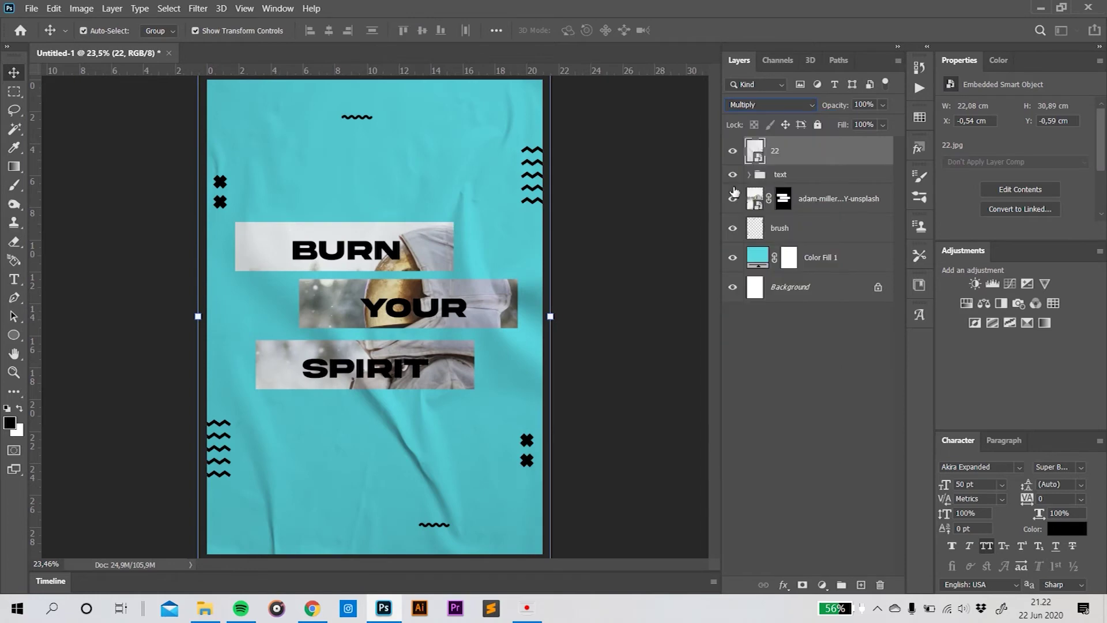
pyautogui.click(583, 402)
# On the brush layer, select the right-edge X marks and nudge them.
pyautogui.click(777, 230)
pyautogui.press('m')
pyautogui.moveTo(513, 421); pyautogui.dragTo(545, 490)
pyautogui.hotkey('ctrl', 'd')
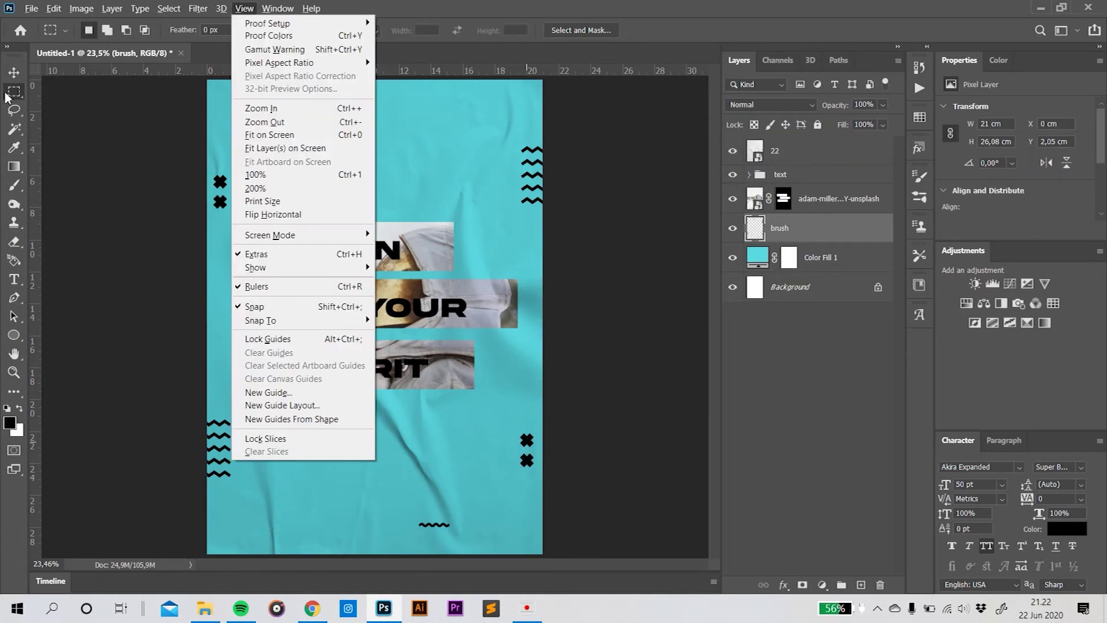
pyautogui.press('v')
pyautogui.moveTo(526, 447); pyautogui.dragTo(526, 454)
# Lock the paper texture layer with Lock All.
pyautogui.click(817, 124)
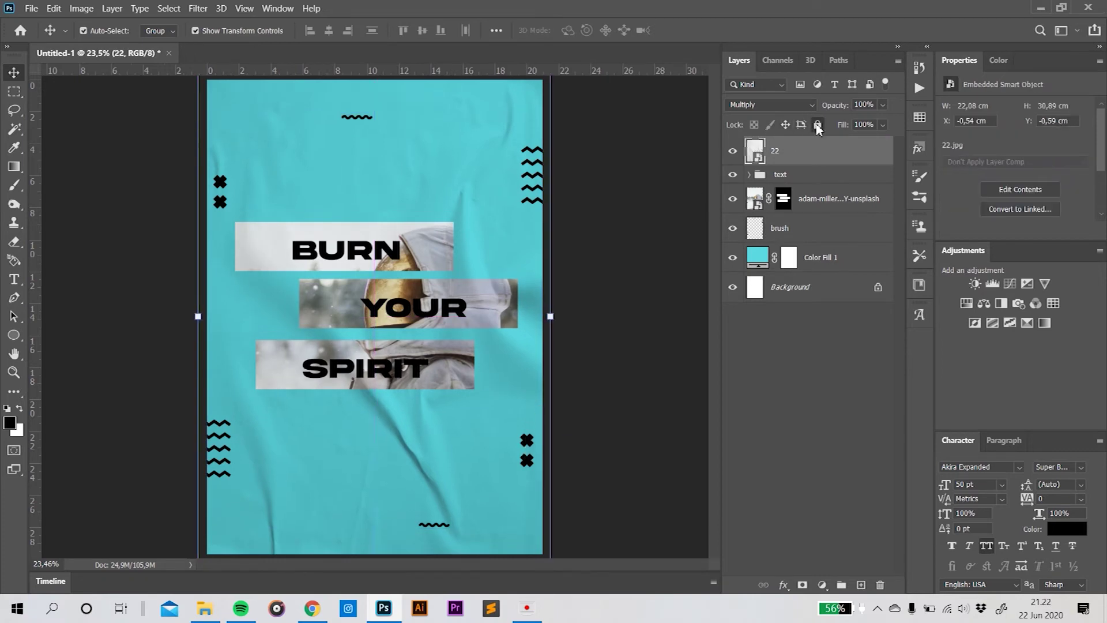
pyautogui.click(483, 441)
pyautogui.click(595, 429)
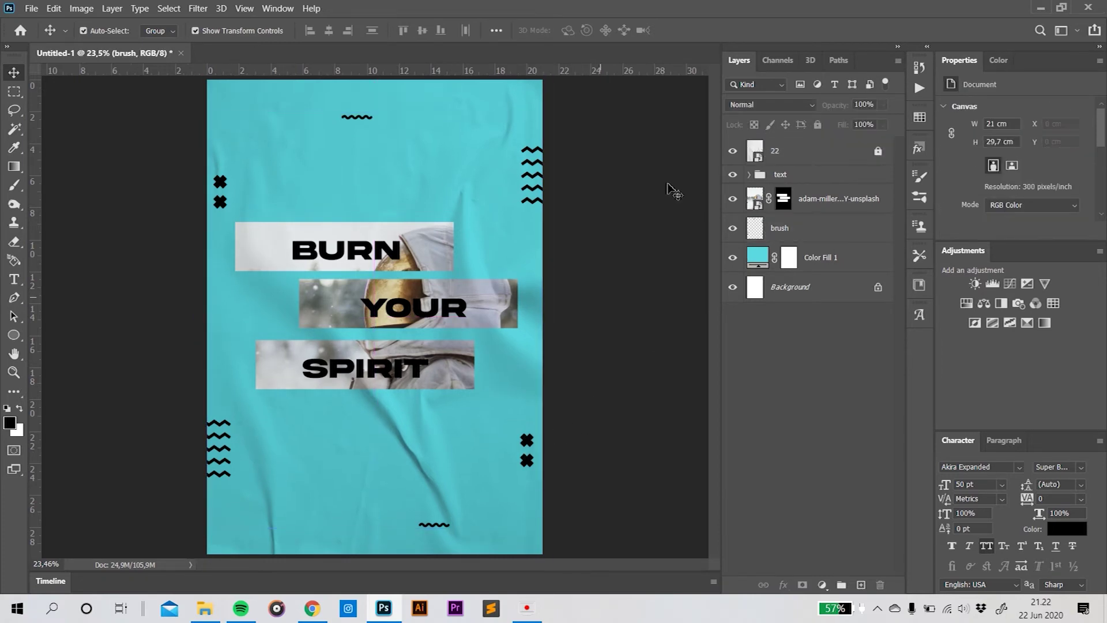
# Try moving the bottom-right X marks, undoing an accidental move of all brush marks.
pyautogui.click(14, 93)
pyautogui.moveTo(511, 425); pyautogui.dragTo(542, 482)
pyautogui.keyDown('ctrl'); pyautogui.click(527, 458); pyautogui.keyUp('ctrl')
pyautogui.hotkey('ctrl', 'd')
pyautogui.press('v')
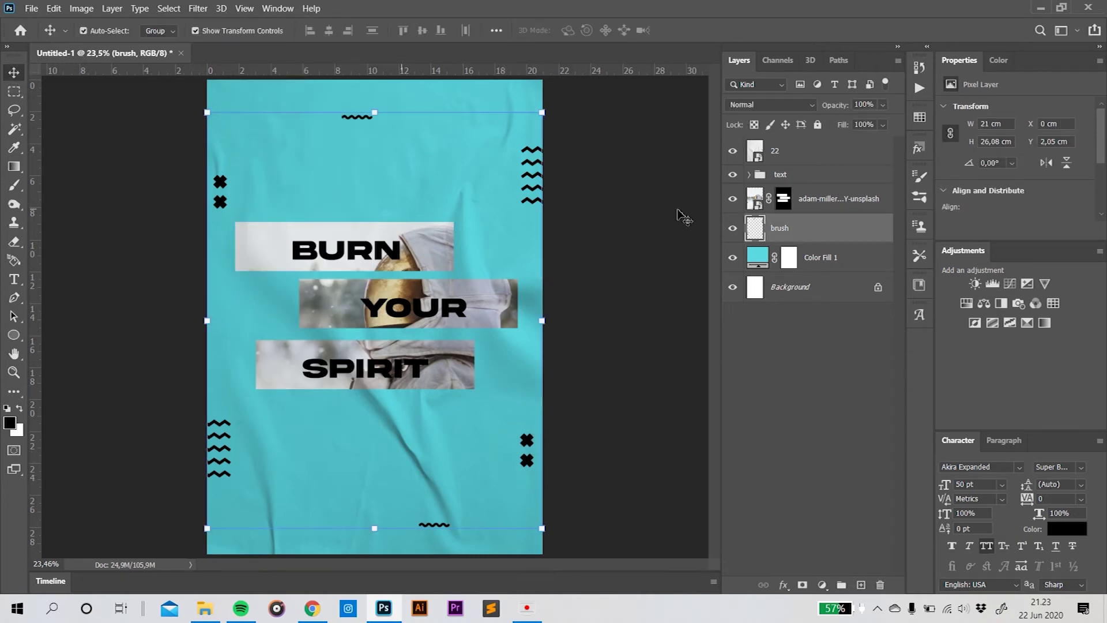
pyautogui.click(404, 196)
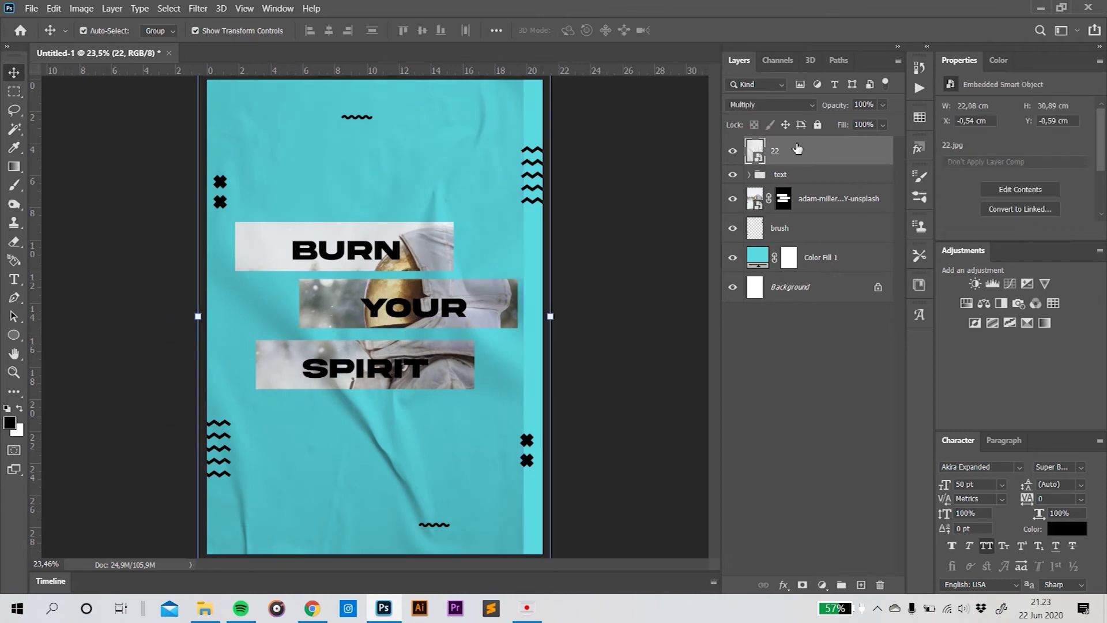
pyautogui.moveTo(525, 443); pyautogui.dragTo(551, 390)
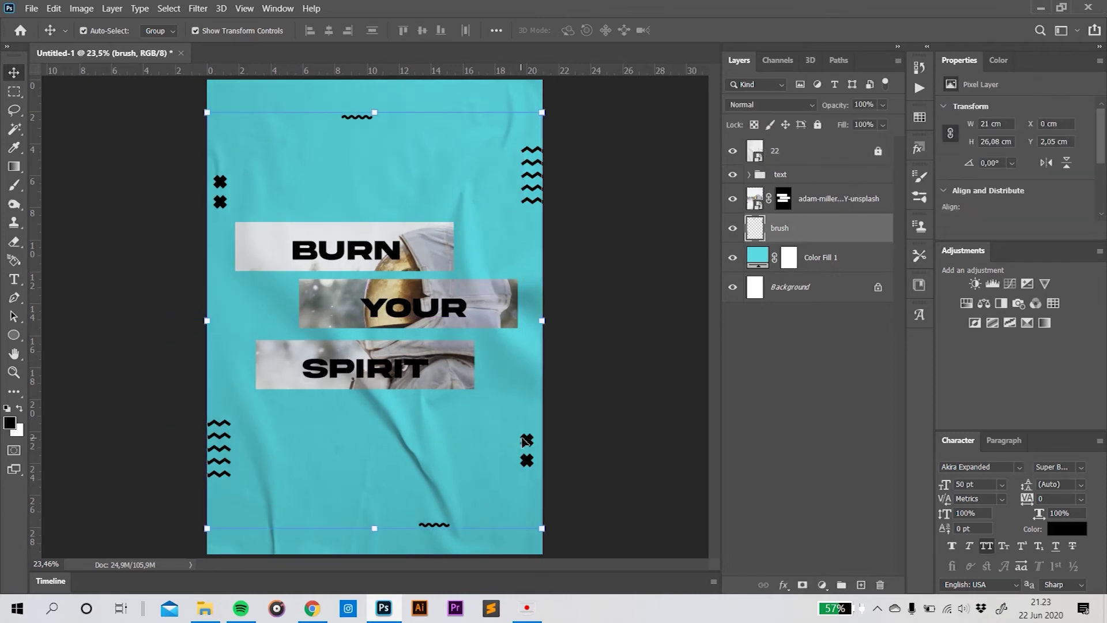
pyautogui.hotkey('ctrl', 'z')
# Move the two bottom-right X marks up beside SPIRIT.
pyautogui.click(14, 91)
pyautogui.moveTo(504, 413); pyautogui.dragTo(549, 495)
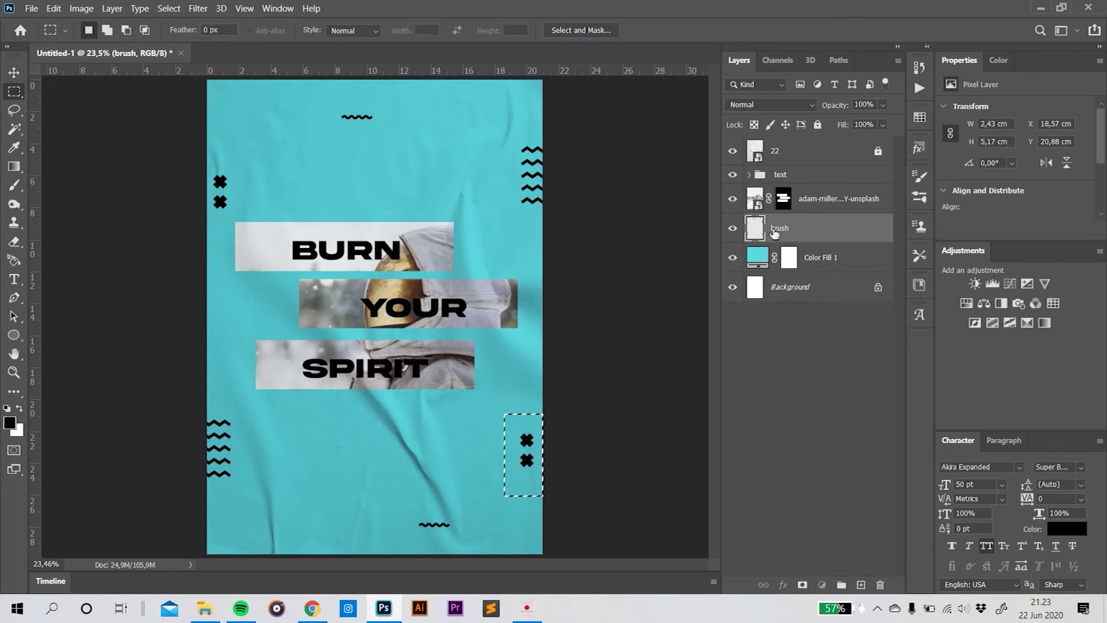
pyautogui.click(14, 72)
pyautogui.moveTo(526, 444); pyautogui.dragTo(526, 393)
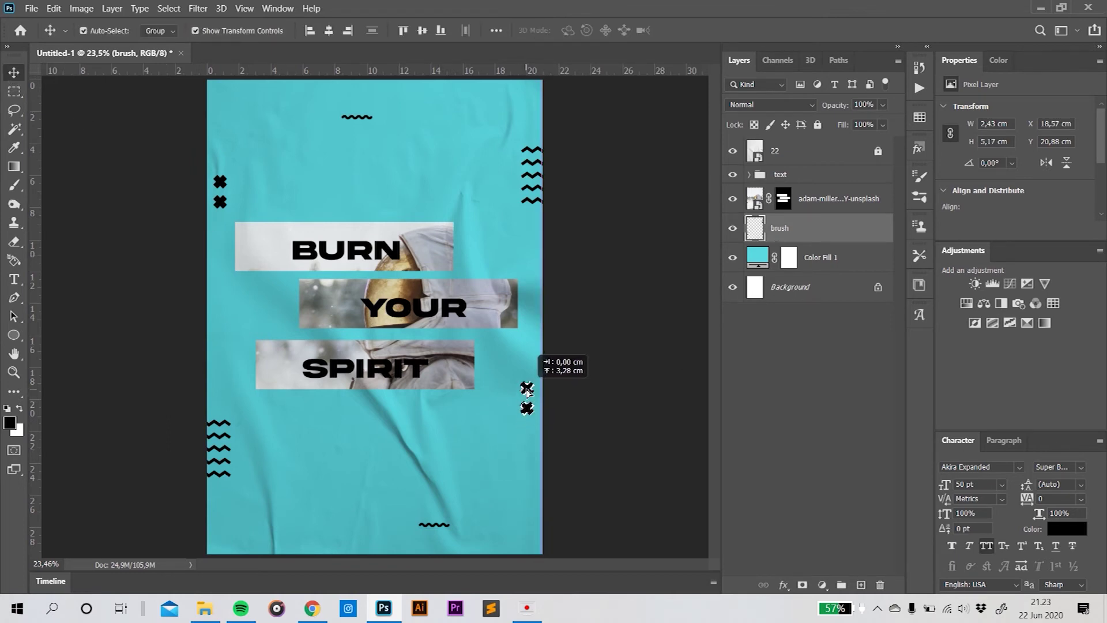
pyautogui.hotkey('ctrl', 'd')
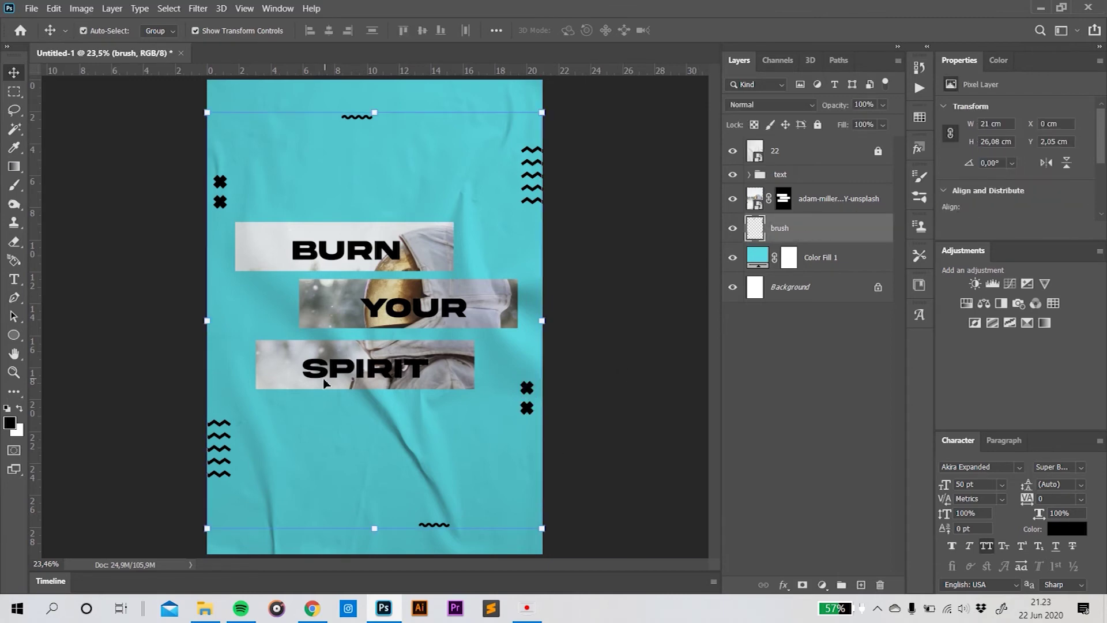
# Shift the bottom squiggle mark to the left.
pyautogui.click(15, 94)
pyautogui.moveTo(408, 510)
pyautogui.mouseDown()
pyautogui.moveTo(478, 538)
pyautogui.moveTo(402, 513)
pyautogui.mouseUp()
pyautogui.press('v')
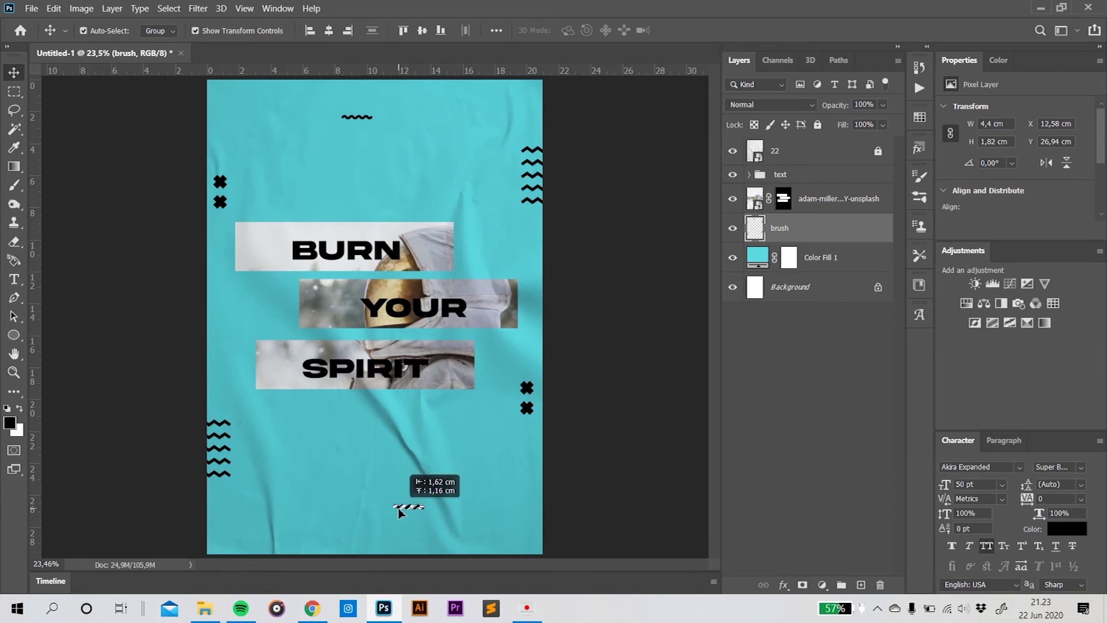
pyautogui.click(611, 427)
pyautogui.hotkey('ctrl', 'd')
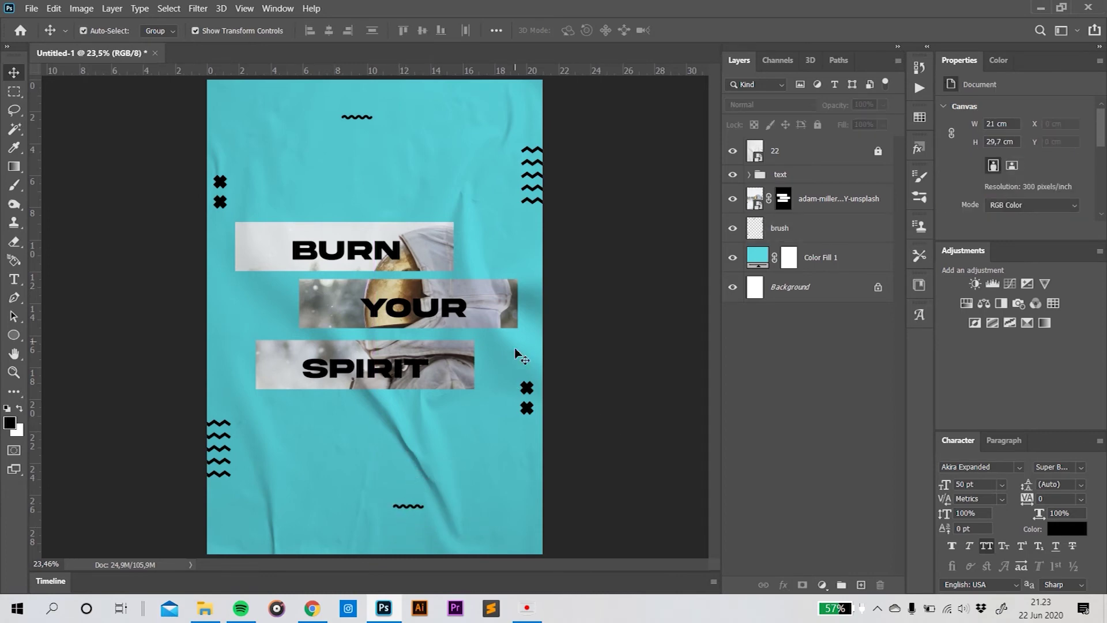
# Change Color Fill 1 to the slightly darker teal #47c4cc.
pyautogui.doubleClick(763, 263)
pyautogui.click(820, 133)
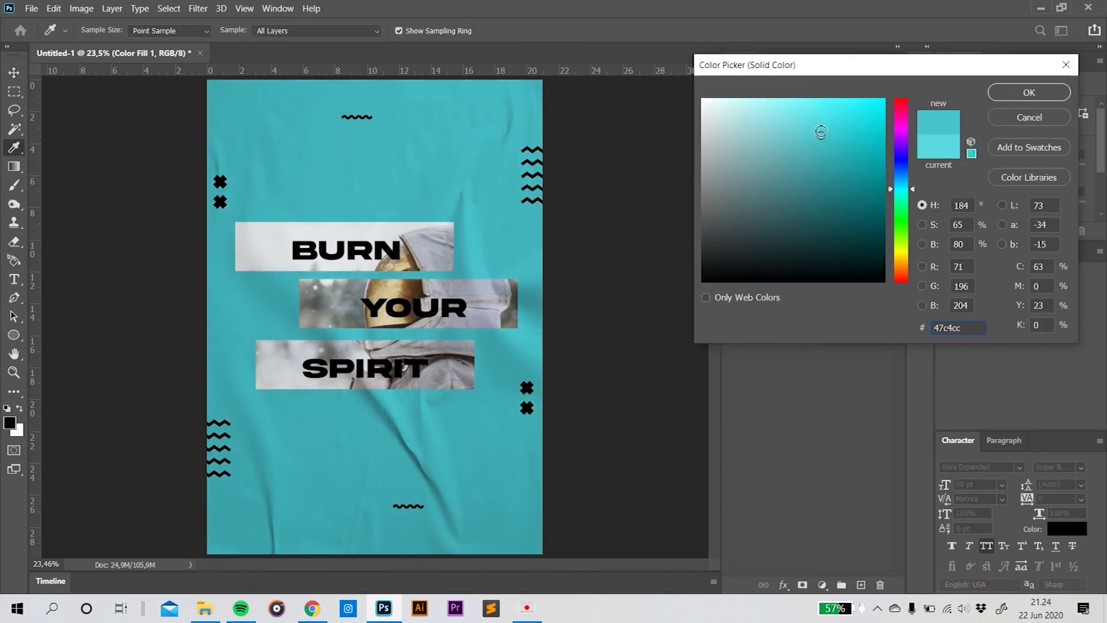
pyautogui.click(1030, 92)
pyautogui.click(699, 267)
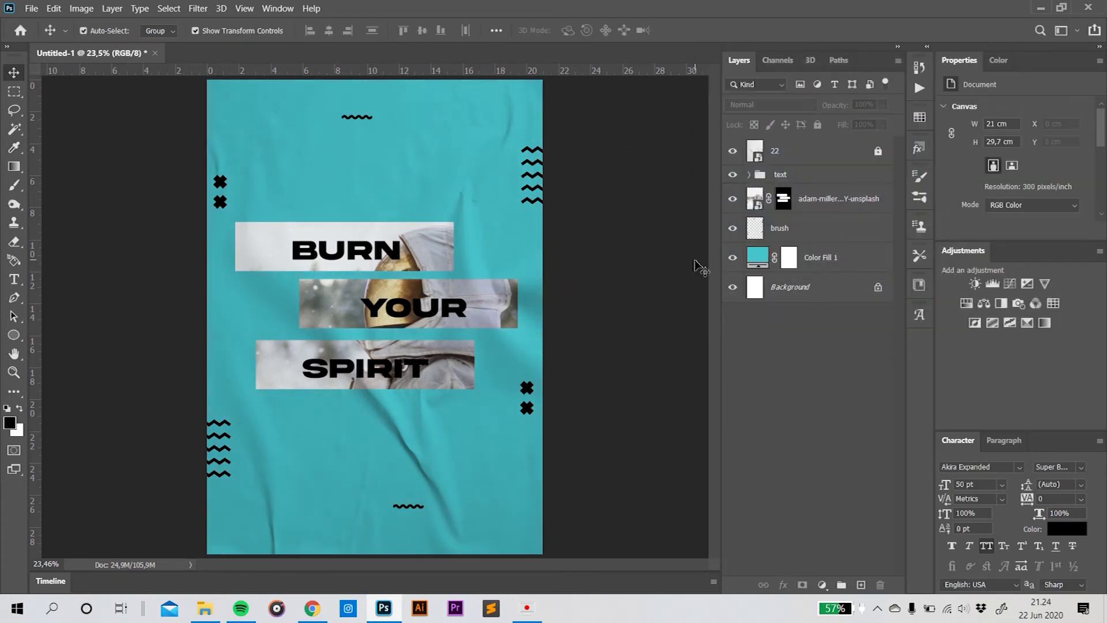
pyautogui.click(795, 202)
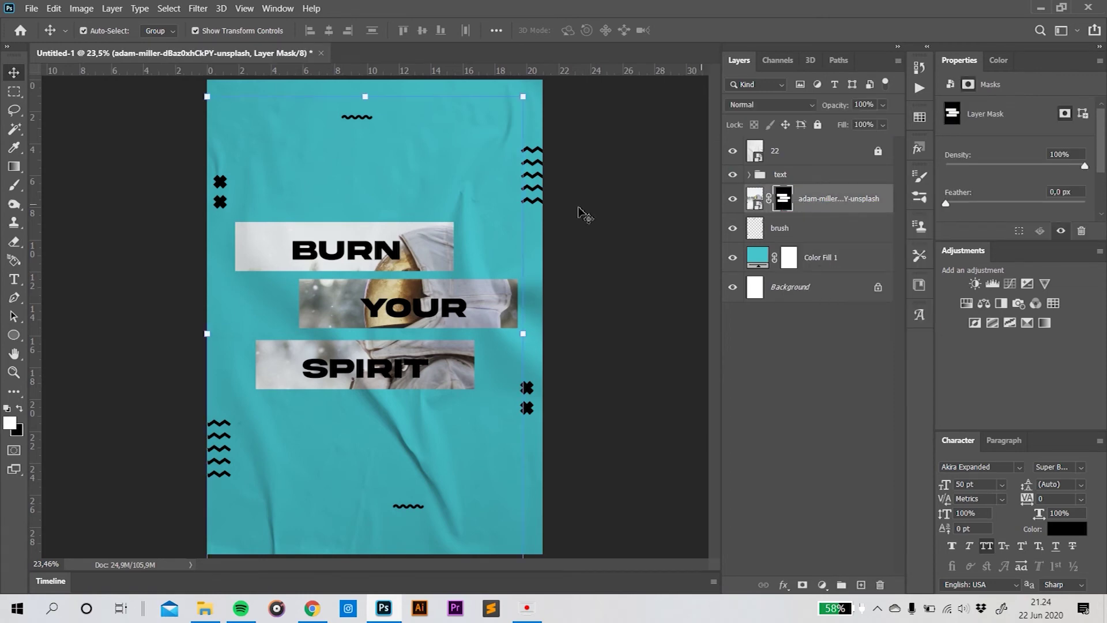
# Reposition the text group and scale it up slightly.
pyautogui.moveTo(476, 311); pyautogui.dragTo(490, 317)
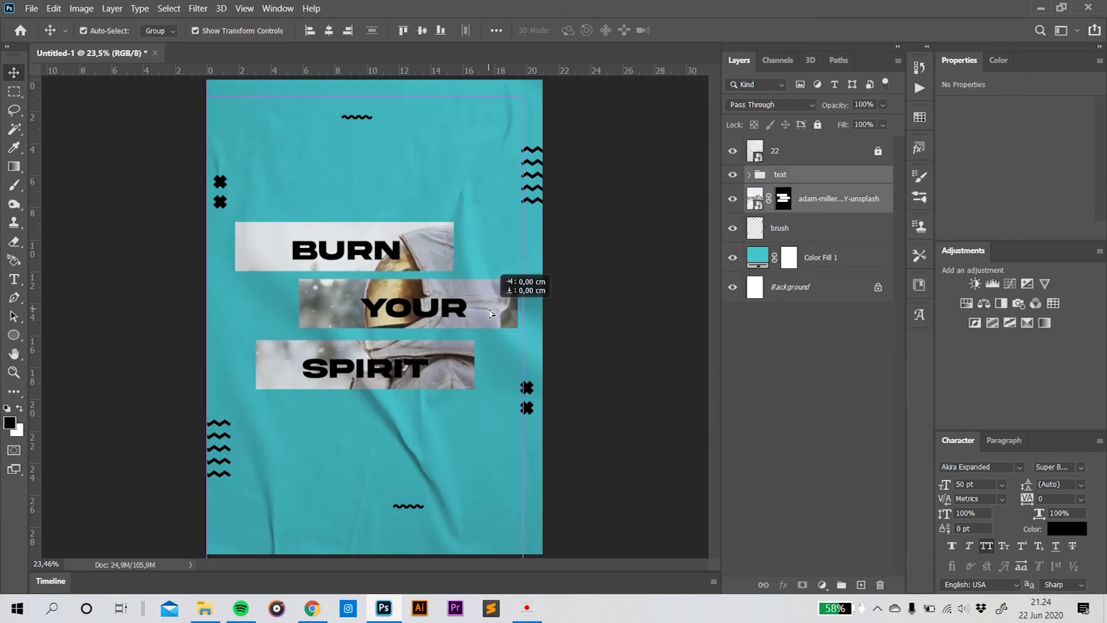
pyautogui.moveTo(491, 317); pyautogui.dragTo(519, 342)
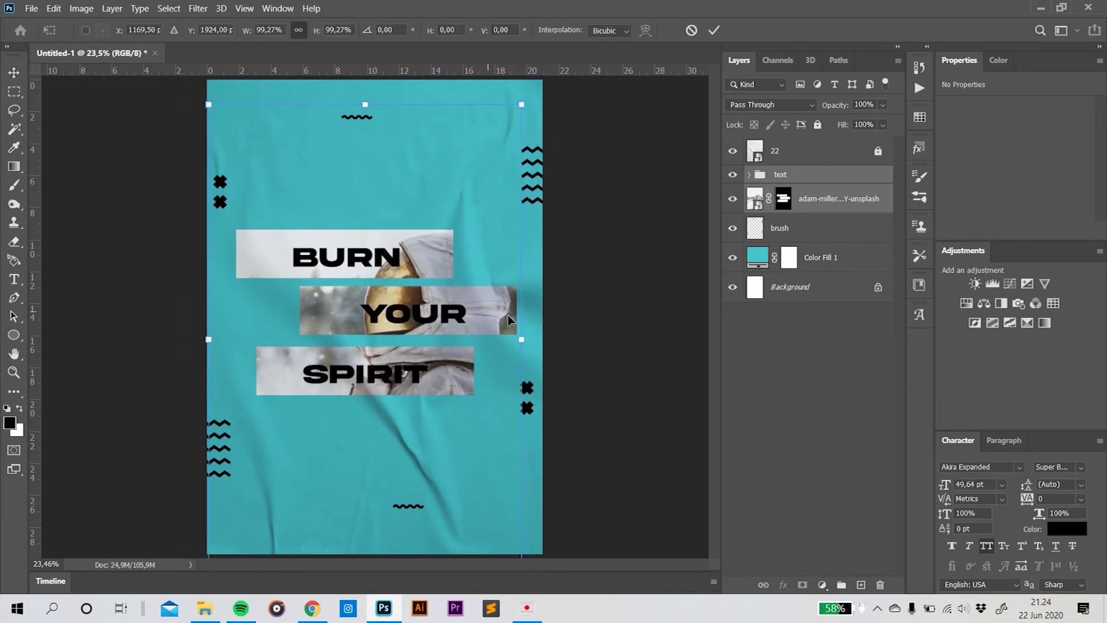
pyautogui.moveTo(519, 342); pyautogui.dragTo(523, 339)
pyautogui.click(714, 30)
# Set SPIRIT, YOUR and BURN to 55 pt, trying 45 pt first.
pyautogui.click(749, 174)
pyautogui.click(798, 198)
pyautogui.keyDown('shift'); pyautogui.click(796, 257); pyautogui.keyUp('shift')
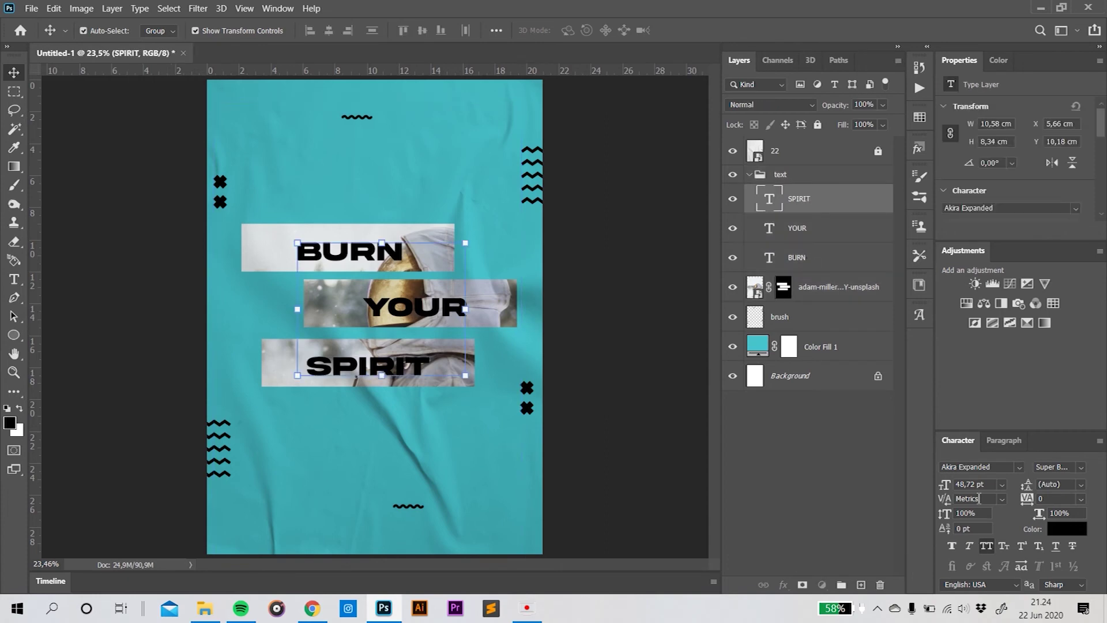
pyautogui.write('45')
pyautogui.press('Return')
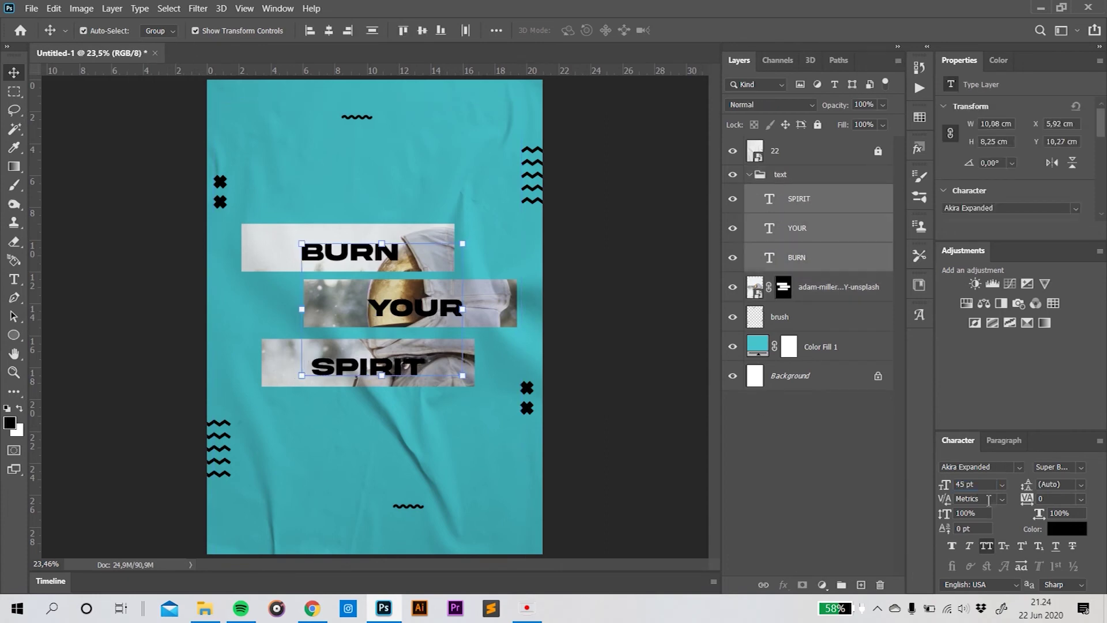
pyautogui.write('55')
pyautogui.press('Return')
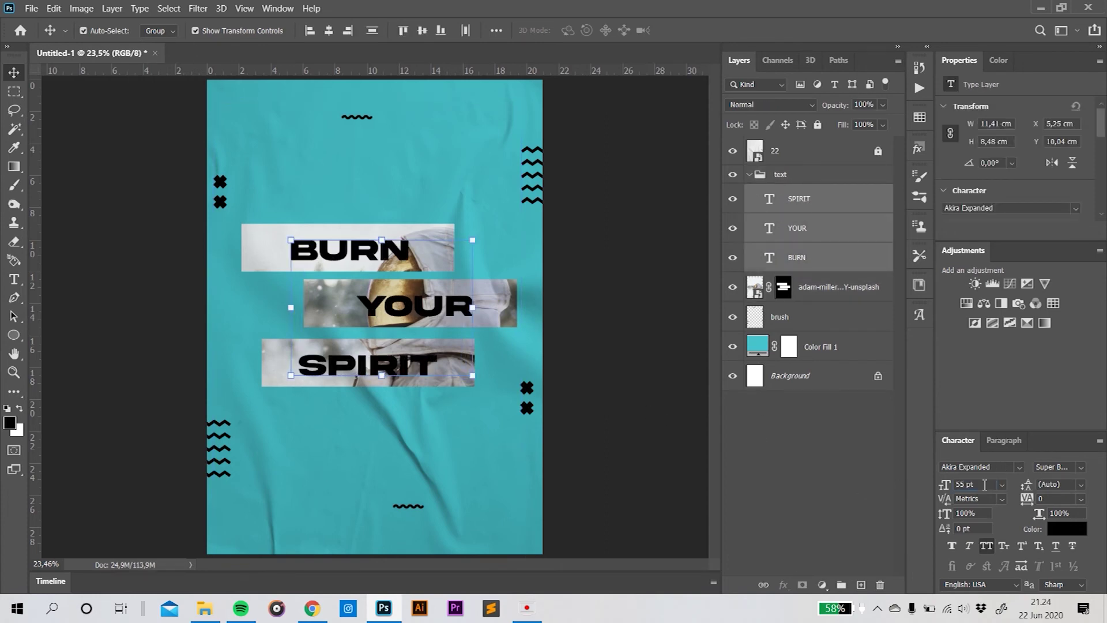
pyautogui.click(1067, 528)
# Colour the three words bright blue #221dff in the Color Picker.
pyautogui.write('ffffff')
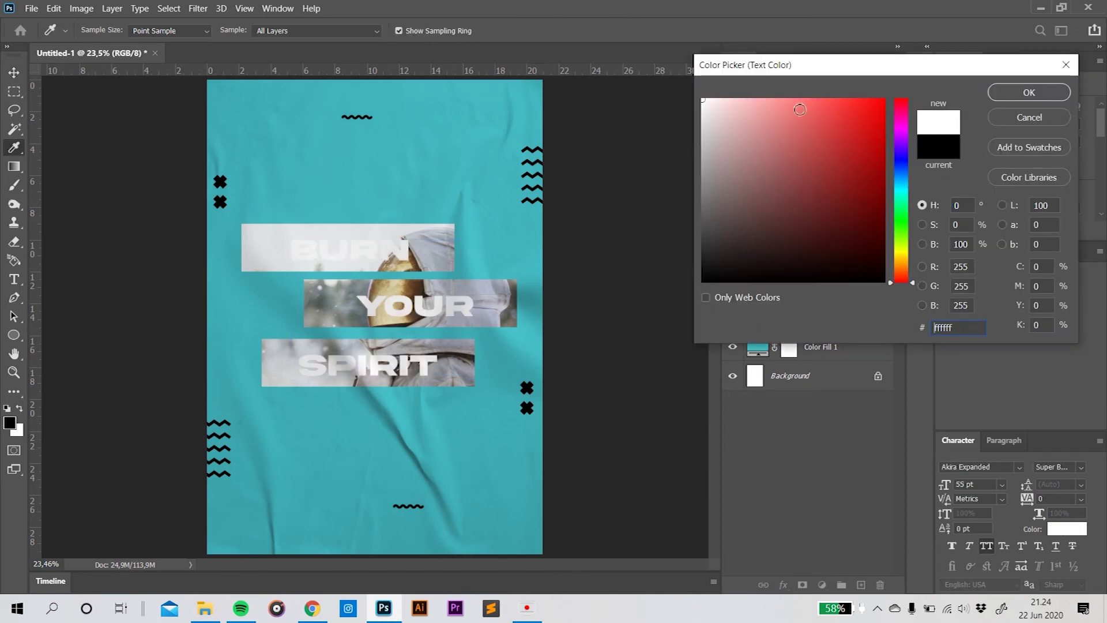
pyautogui.write('ff0000')
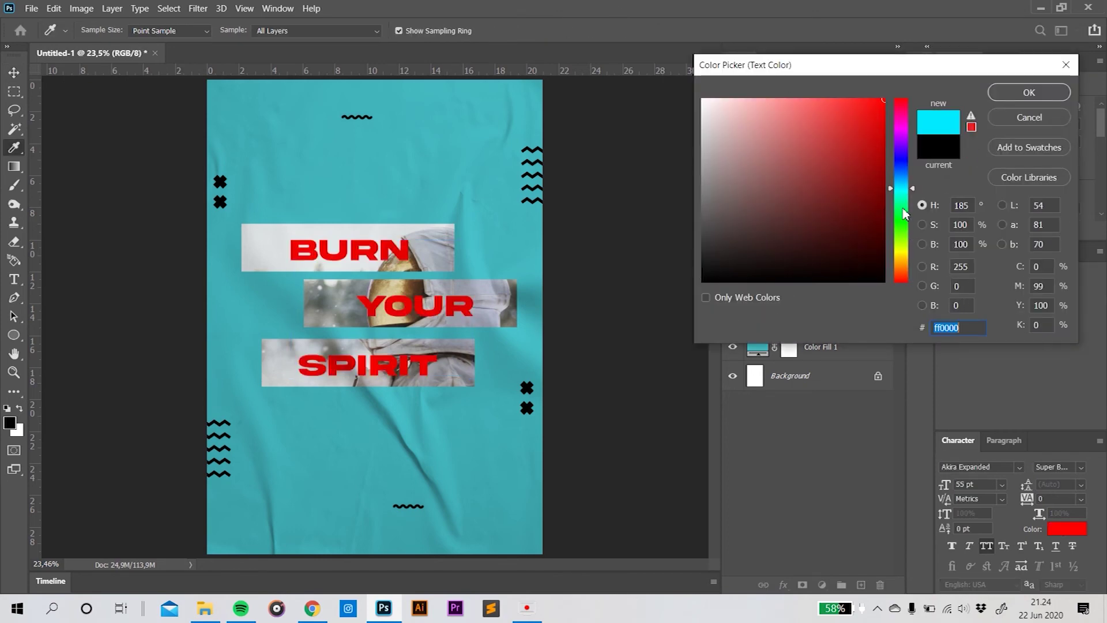
pyautogui.write('00ff00')
pyautogui.click(904, 164)
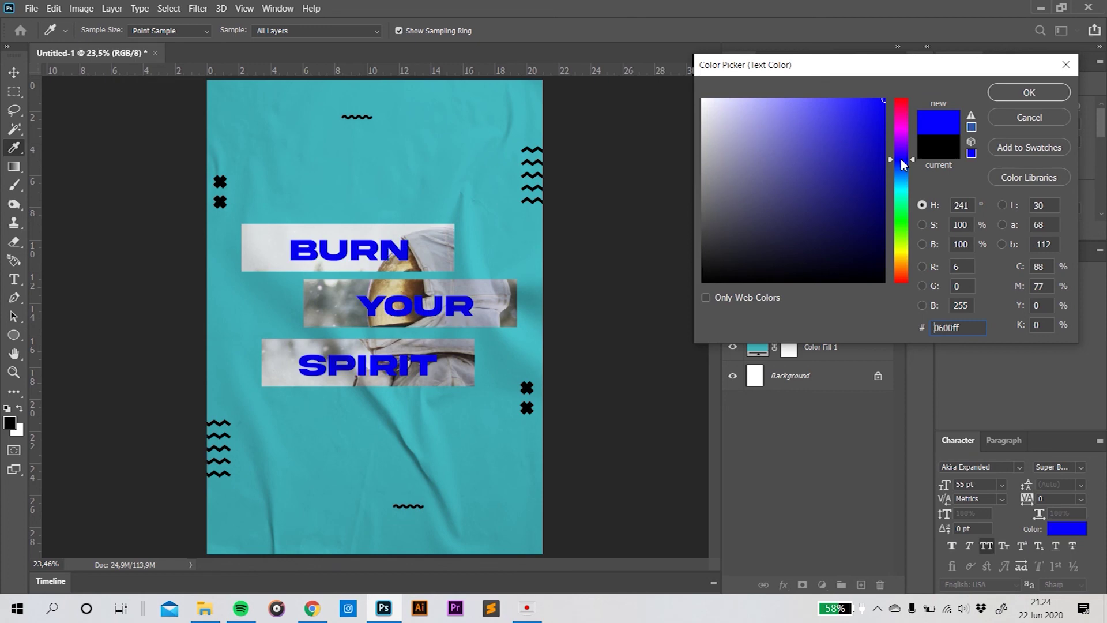
pyautogui.moveTo(843, 114); pyautogui.dragTo(893, 132)
pyautogui.moveTo(891, 106); pyautogui.dragTo(864, 99)
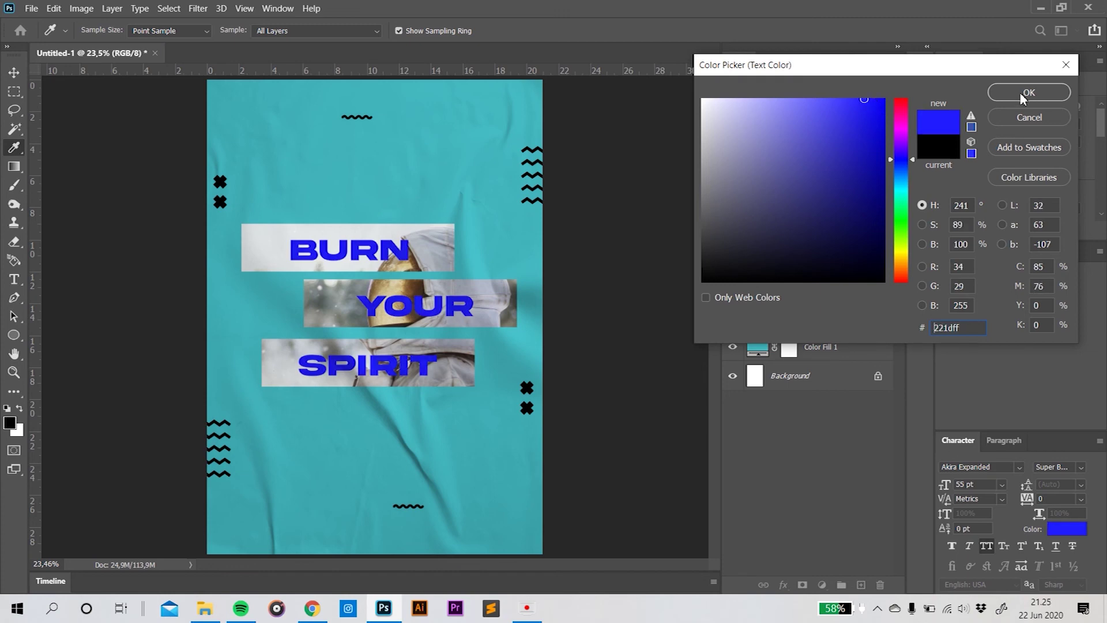
pyautogui.click(1028, 92)
pyautogui.click(14, 72)
pyautogui.click(323, 363)
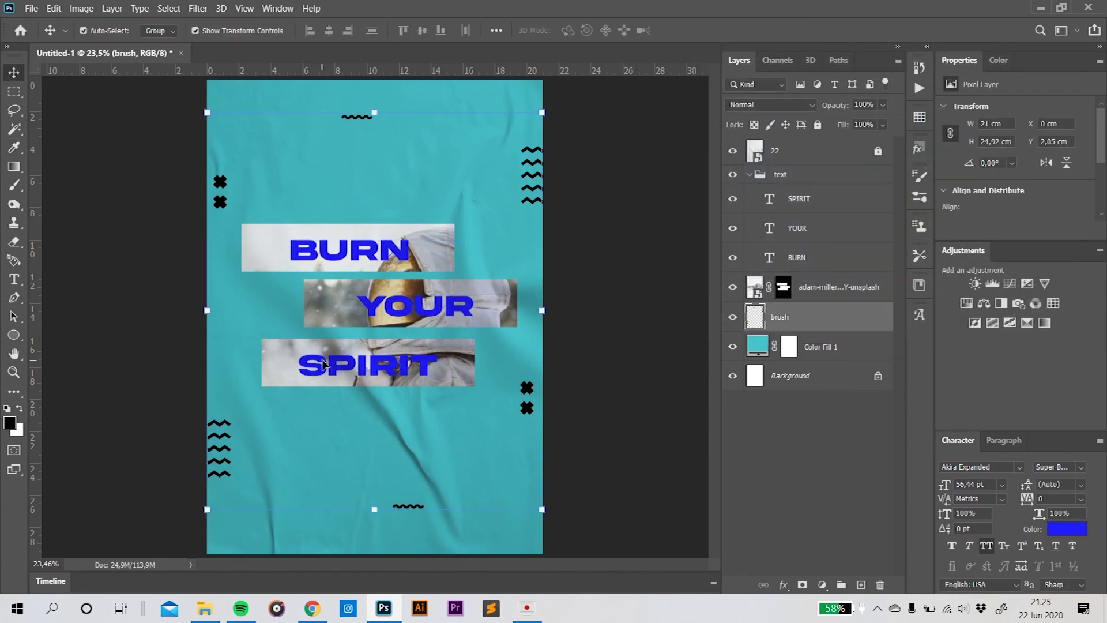